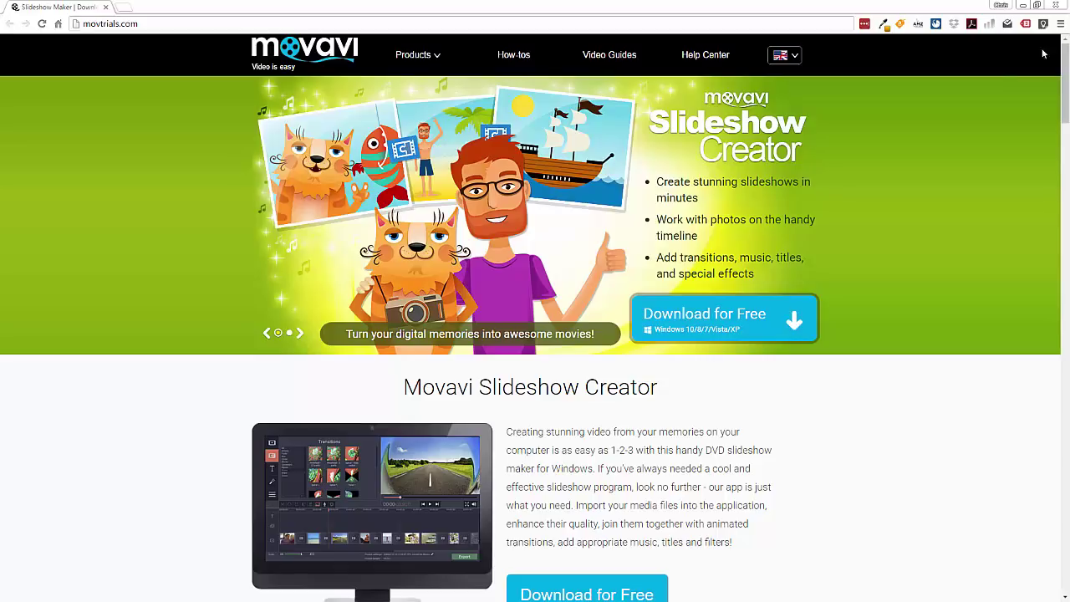
- Look through the Windows product list on the Movavi website for Slideshow Creator
{"action": "left_click", "coordinate": [422, 56]}
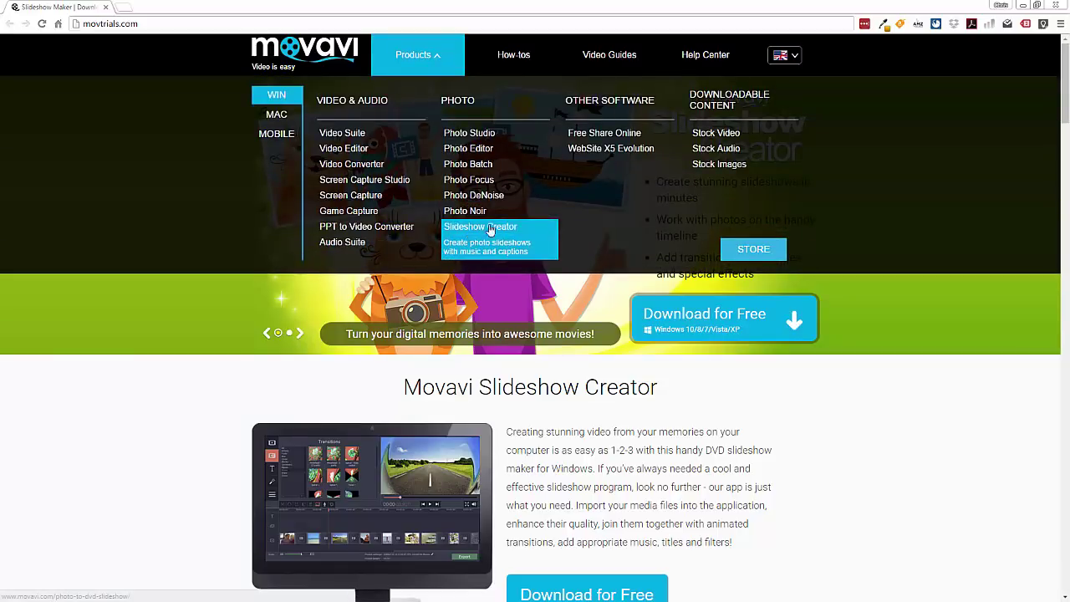
{"action": "left_click", "coordinate": [934, 430]}
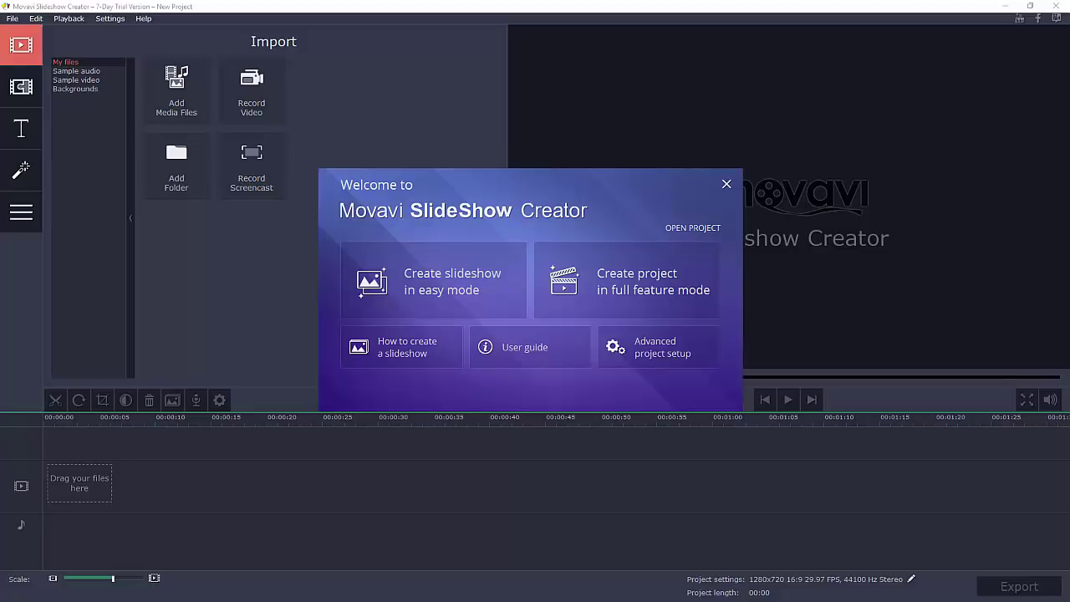
{"action": "left_click", "coordinate": [446, 296]}
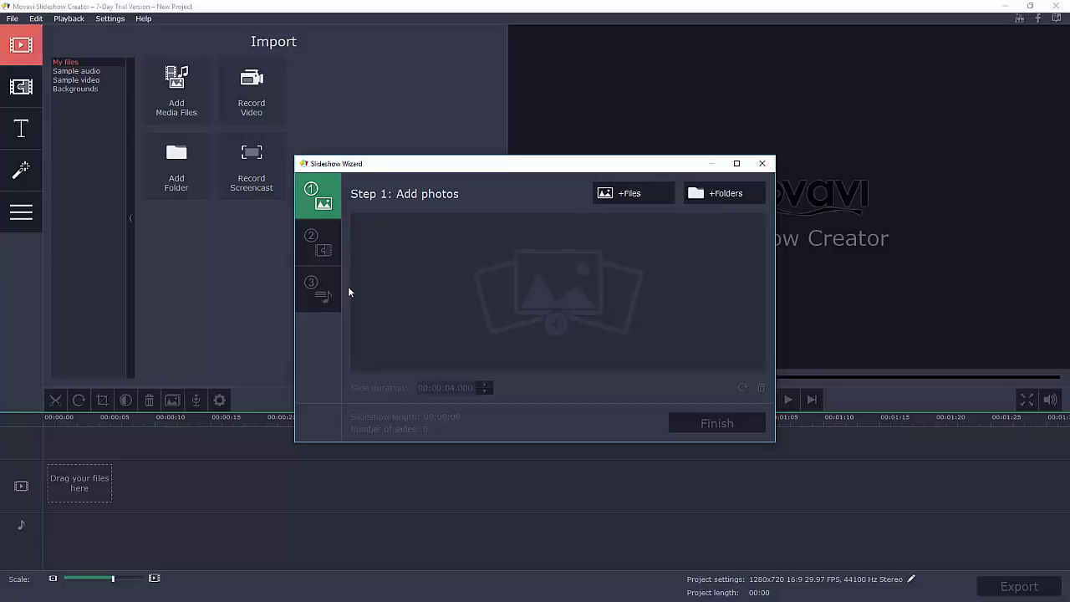
{"action": "left_click", "coordinate": [760, 165]}
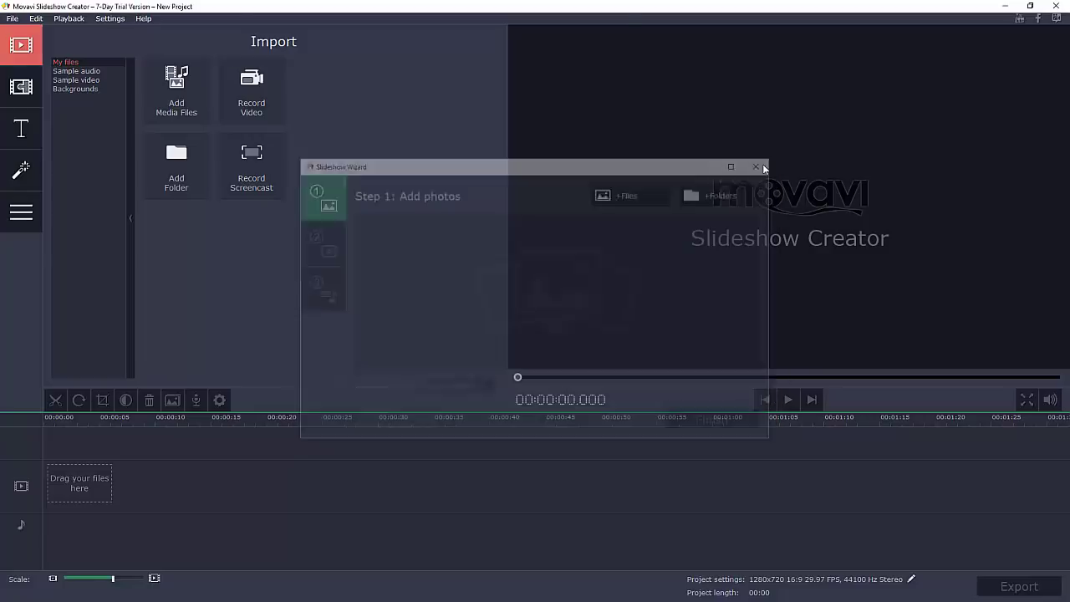
{"action": "left_click", "coordinate": [12, 18]}
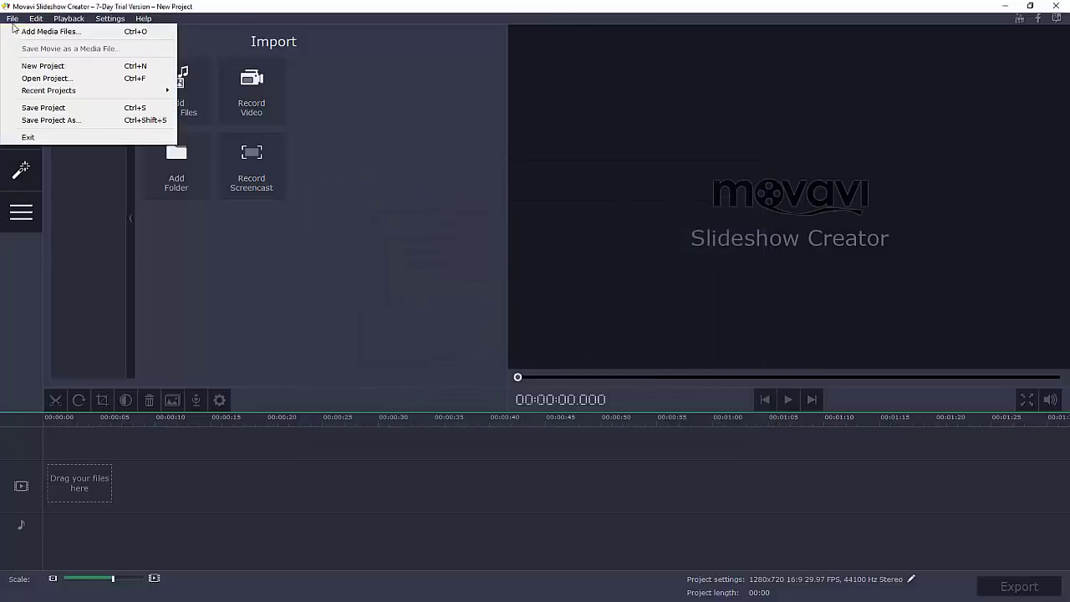
{"action": "left_click", "coordinate": [26, 65]}
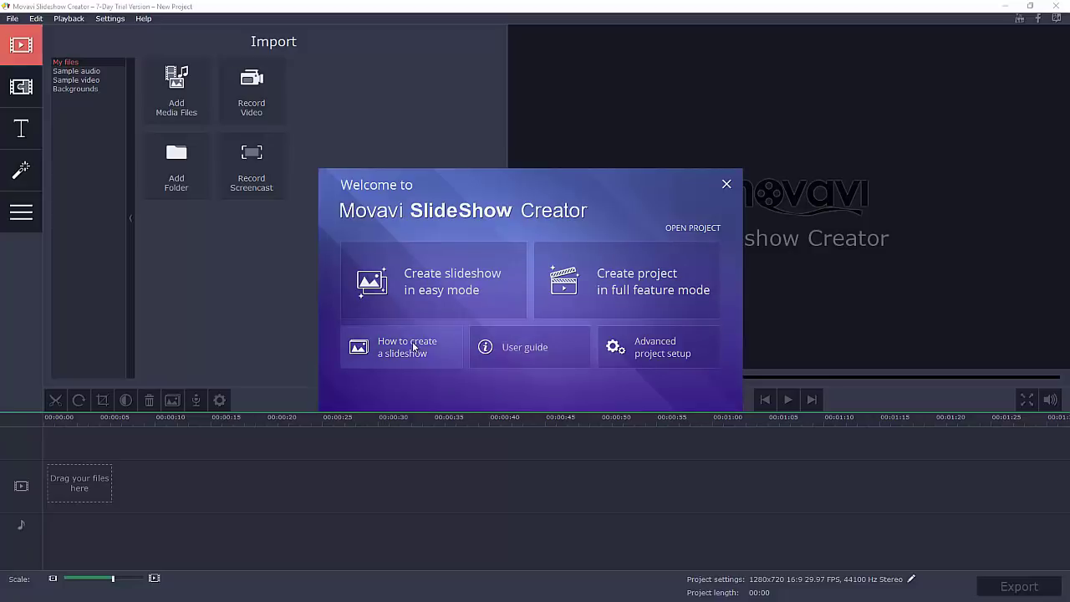
- Review the advanced project setup, leave its settings as they are, and create a project in full feature mode
{"action": "left_click", "coordinate": [652, 345]}
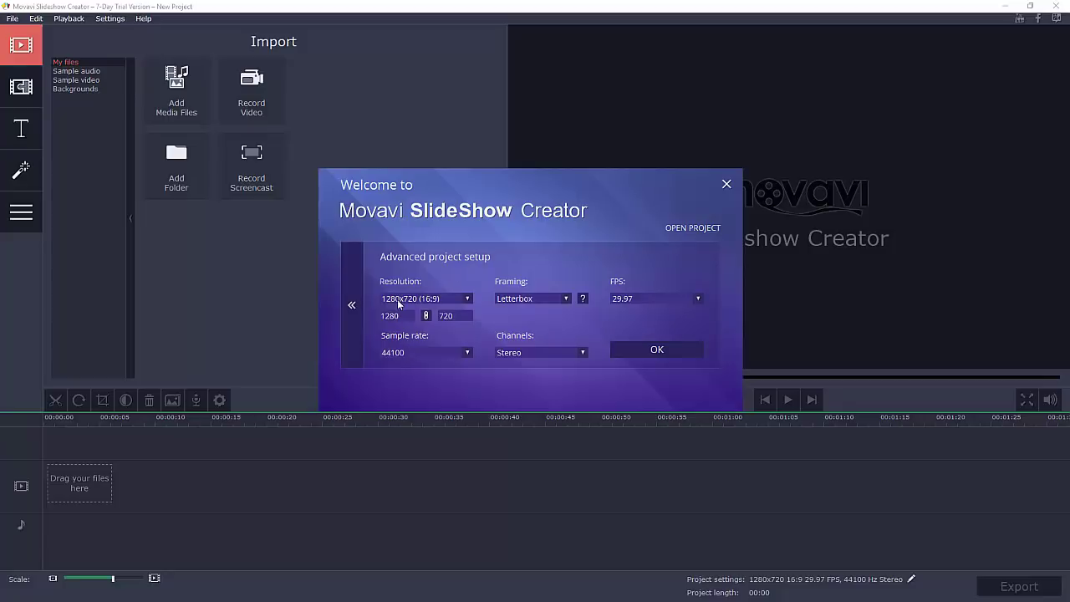
{"action": "left_click", "coordinate": [352, 304]}
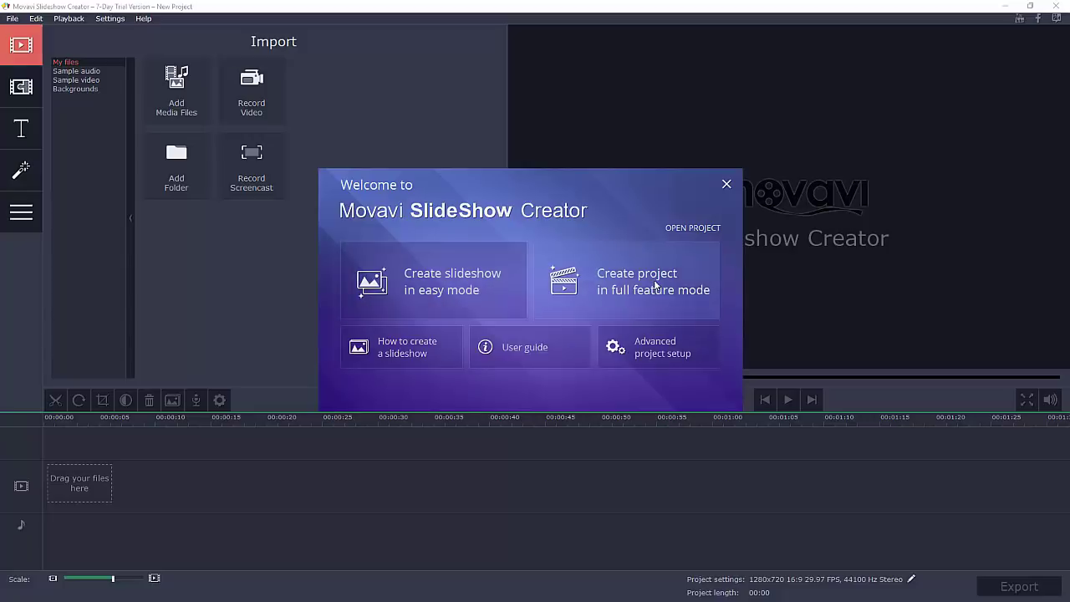
{"action": "left_click", "coordinate": [655, 286]}
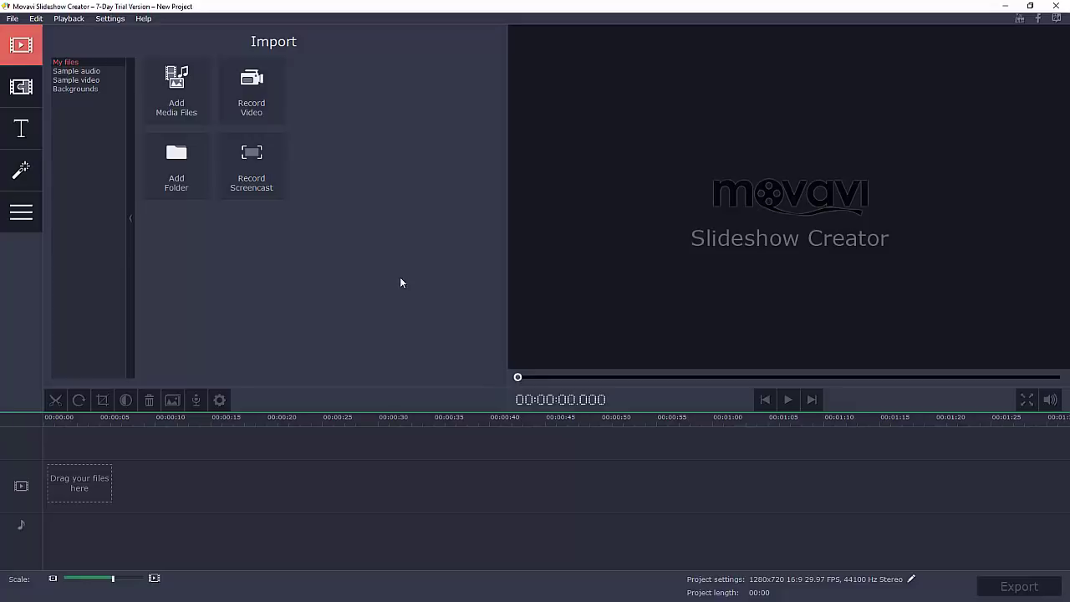
- Examine the sample audio, sample video and background collections available for import, ending at the user's own files
{"action": "left_click", "coordinate": [97, 74]}
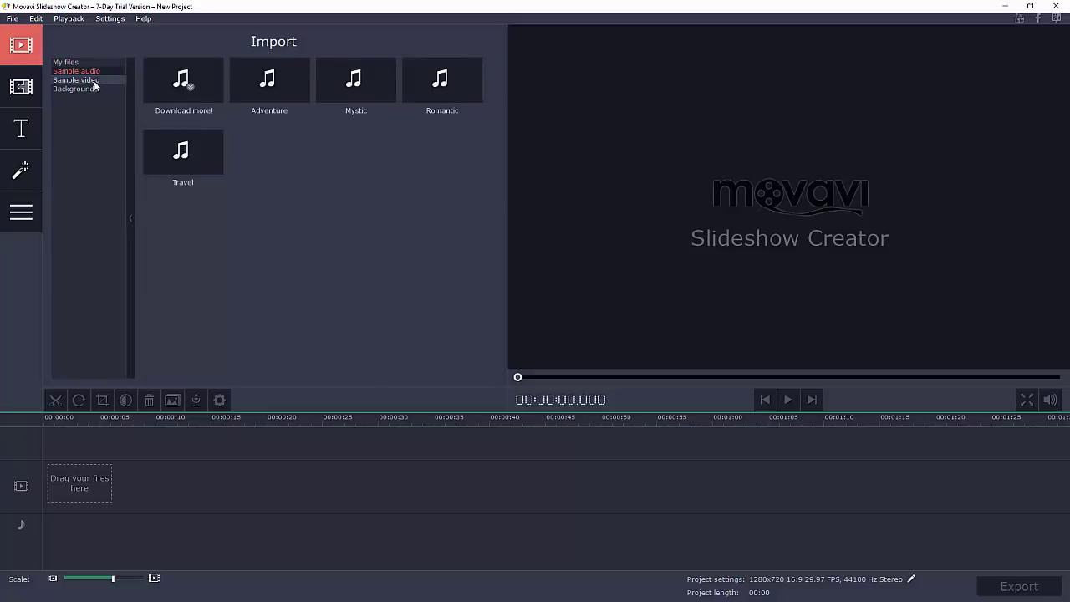
{"action": "left_click", "coordinate": [89, 89]}
{"action": "left_click", "coordinate": [79, 72]}
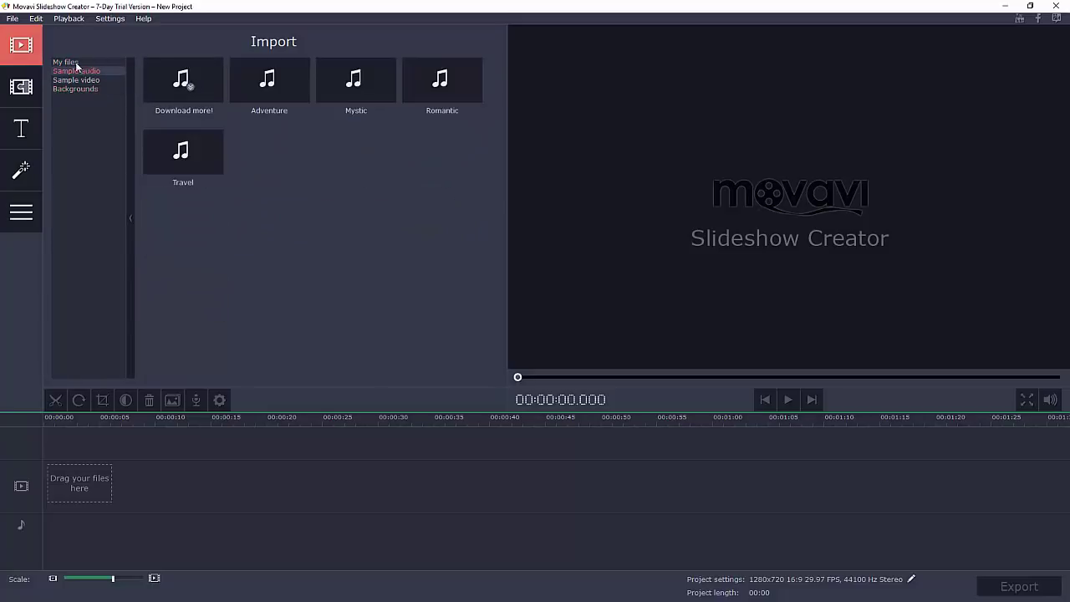
{"action": "left_click", "coordinate": [74, 63]}
{"action": "left_click", "coordinate": [76, 72]}
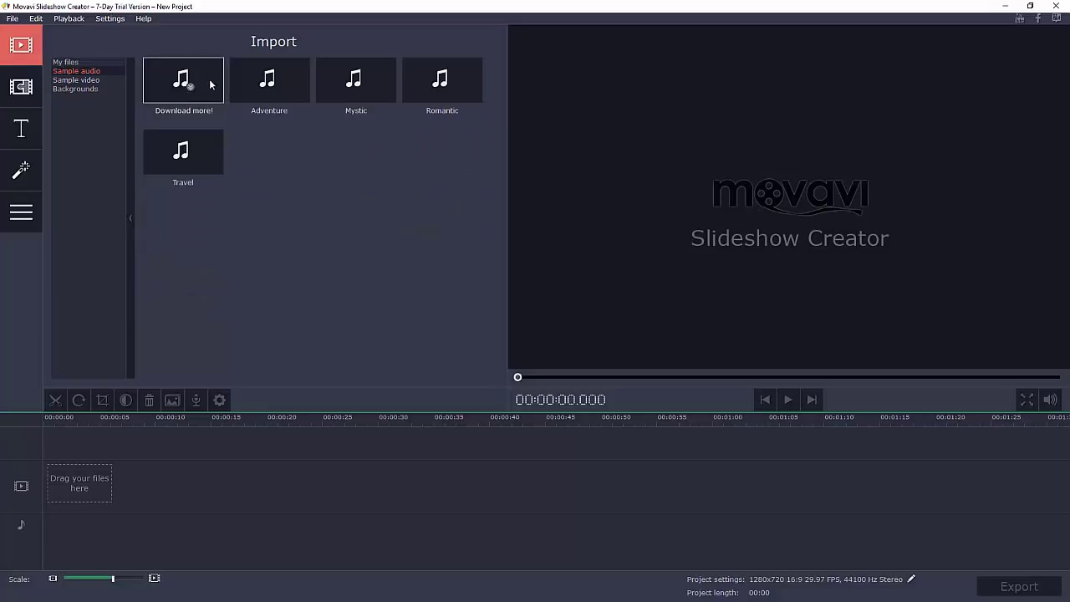
{"action": "left_click", "coordinate": [80, 80]}
{"action": "left_click", "coordinate": [85, 89]}
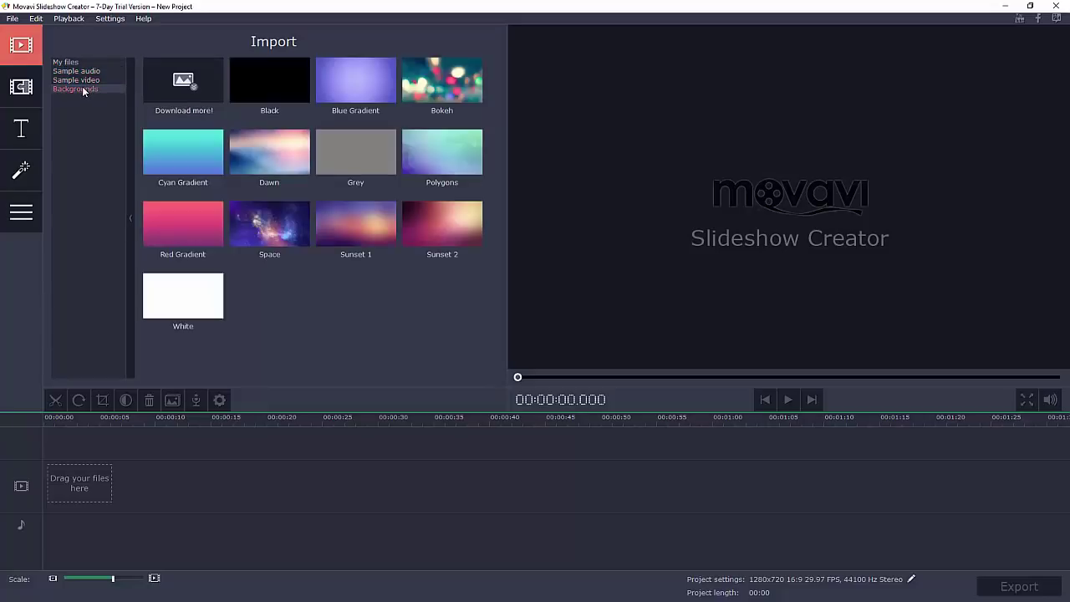
{"action": "left_click", "coordinate": [67, 62]}
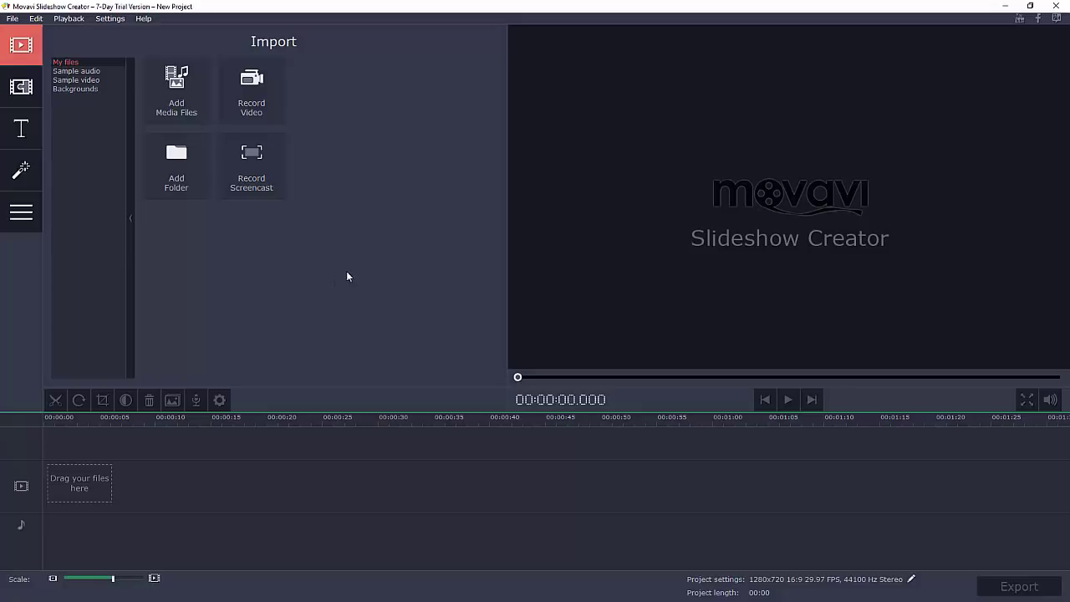
- Import all the roofing photos, the shingles video and the guitar music from the Slideshow Files folder
{"action": "left_click", "coordinate": [195, 97]}
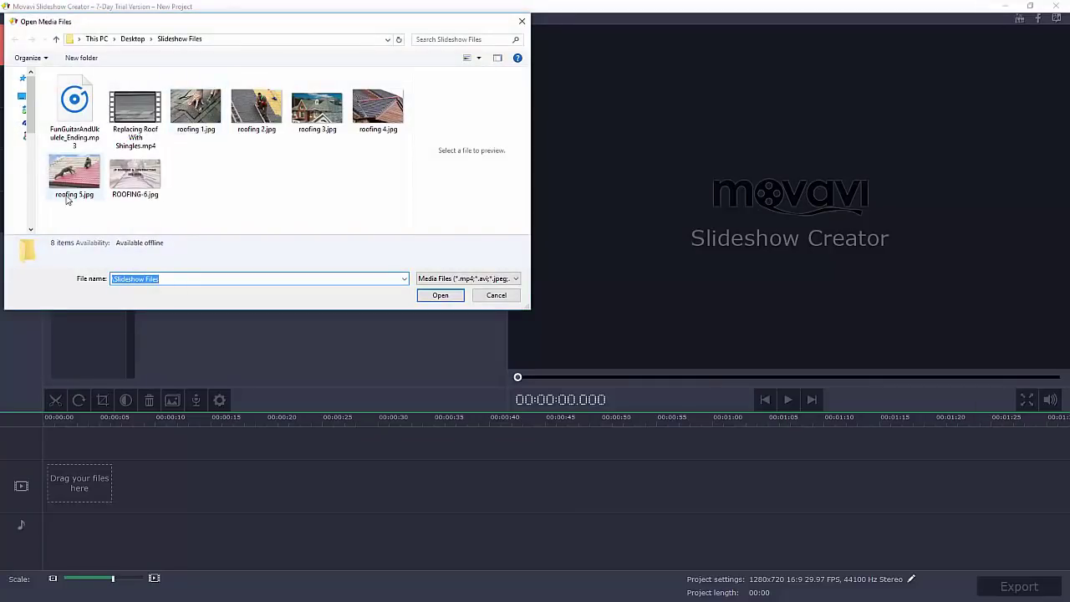
{"action": "left_click", "coordinate": [388, 204]}
{"action": "left_click_drag", "start_coordinate": [388, 204], "coordinate": [115, 117]}
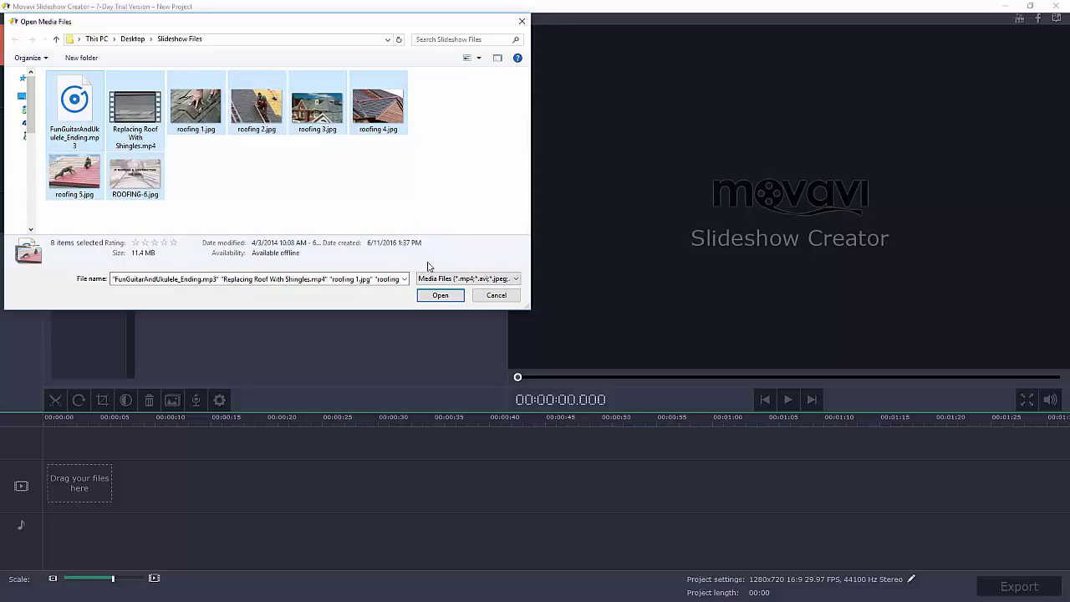
{"action": "left_click", "coordinate": [434, 296]}
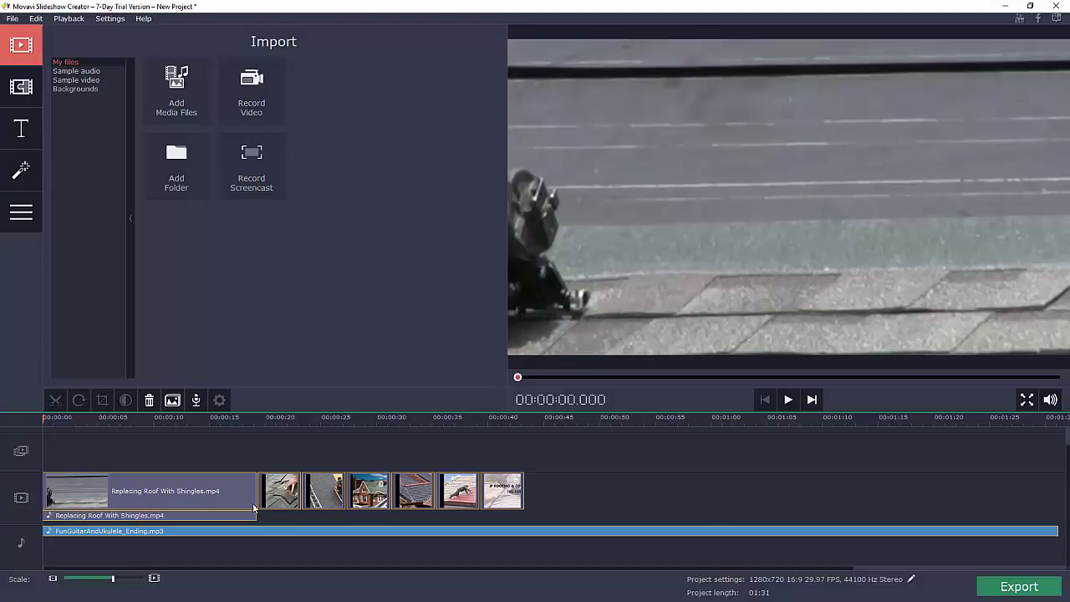
{"action": "left_click", "coordinate": [305, 449]}
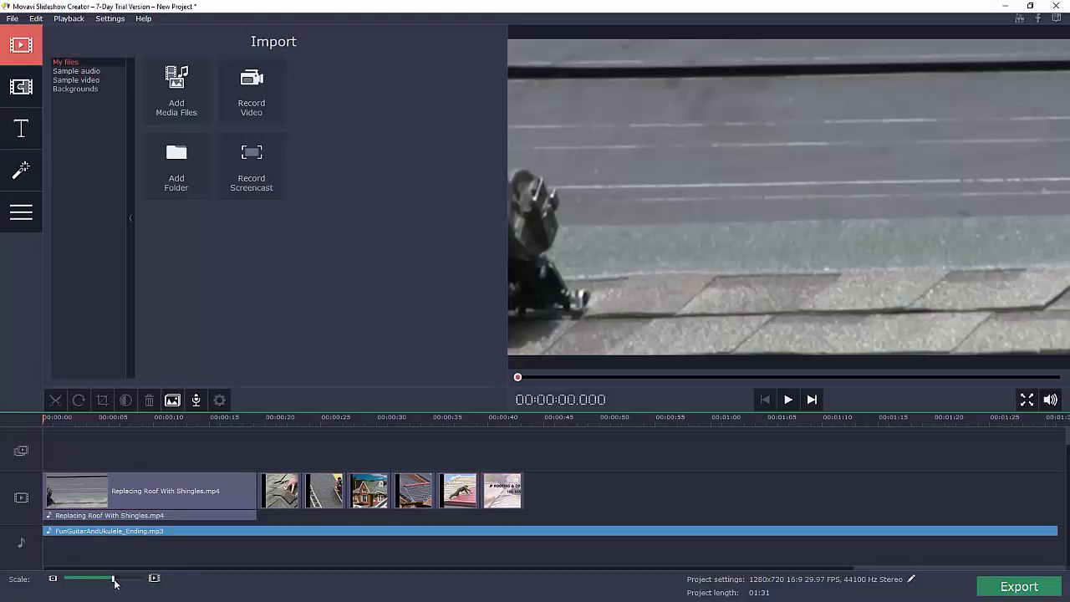
- Trim both ends of the Replacing Roof With Shingles.mp4 clip to a length of about 4.8 seconds
{"action": "mouse_move", "coordinate": [115, 583]}
{"action": "left_mouse_down"}
{"action": "mouse_move", "coordinate": [128, 583]}
{"action": "mouse_move", "coordinate": [118, 583]}
{"action": "left_mouse_up"}
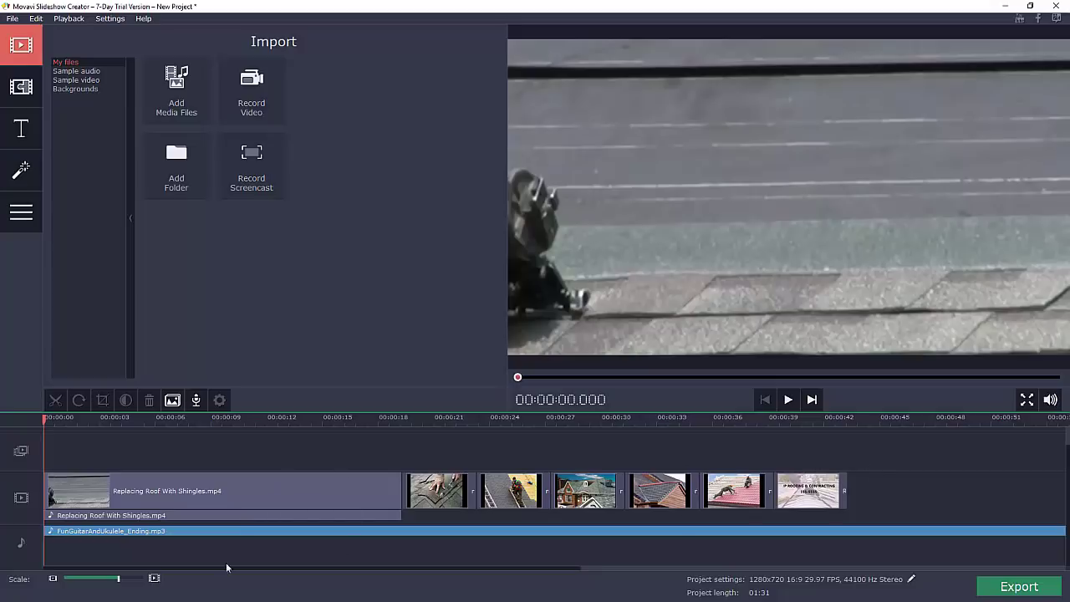
{"action": "left_click", "coordinate": [84, 581]}
{"action": "left_click", "coordinate": [84, 582]}
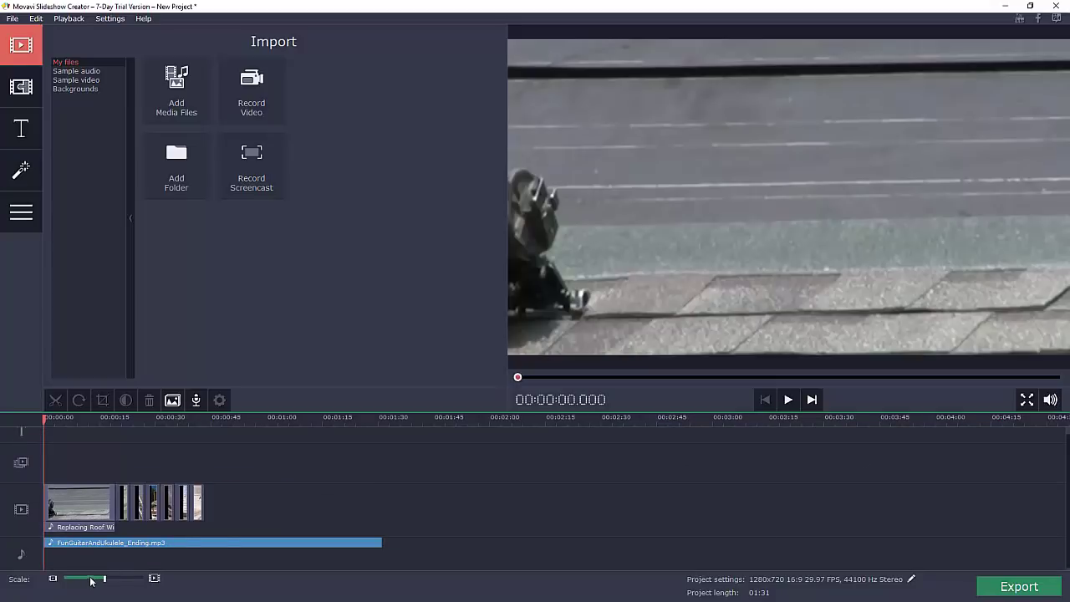
{"action": "left_click", "coordinate": [119, 580]}
{"action": "left_click", "coordinate": [119, 580]}
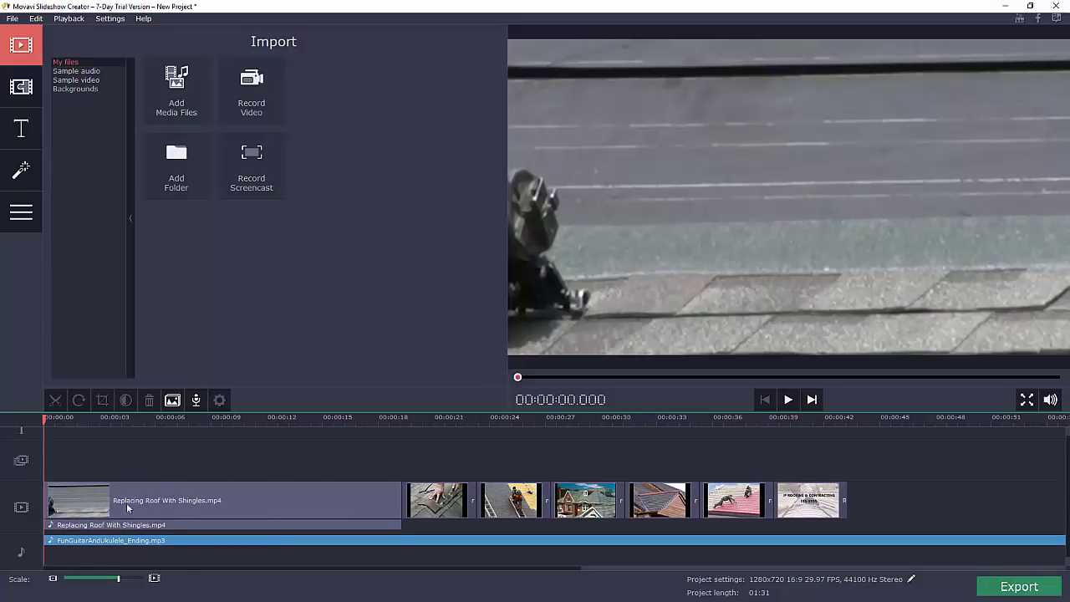
{"action": "left_click", "coordinate": [225, 500]}
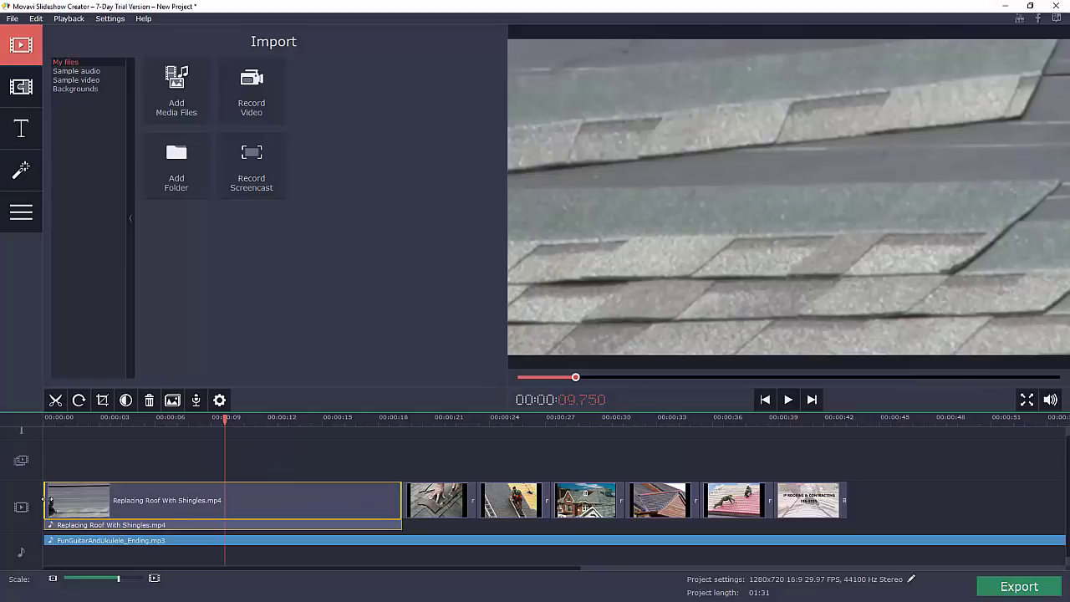
{"action": "left_click_drag", "start_coordinate": [49, 502], "coordinate": [132, 500]}
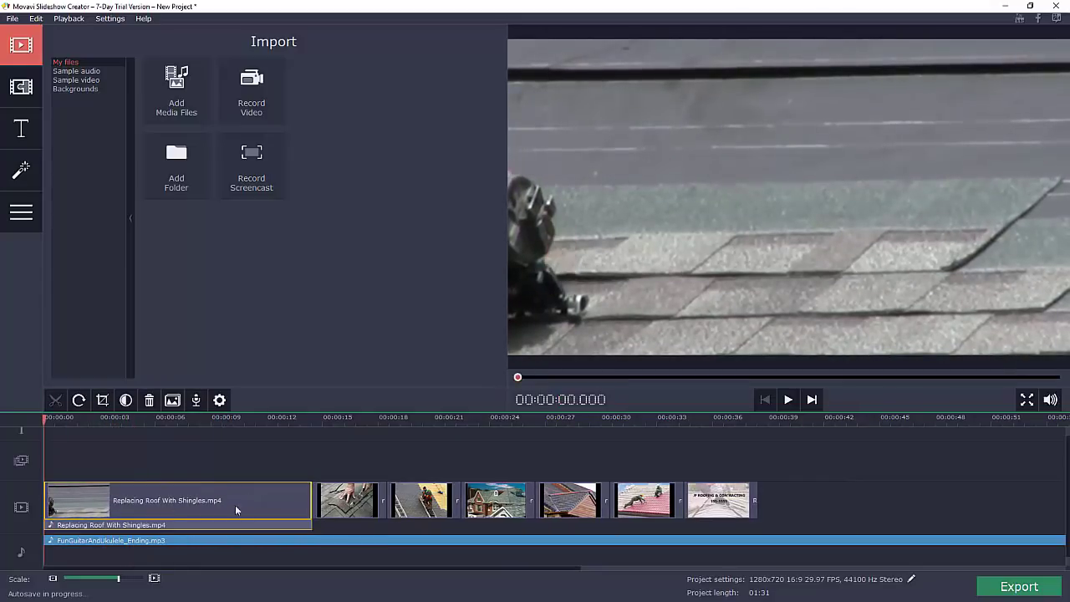
{"action": "left_click_drag", "start_coordinate": [311, 501], "coordinate": [133, 501]}
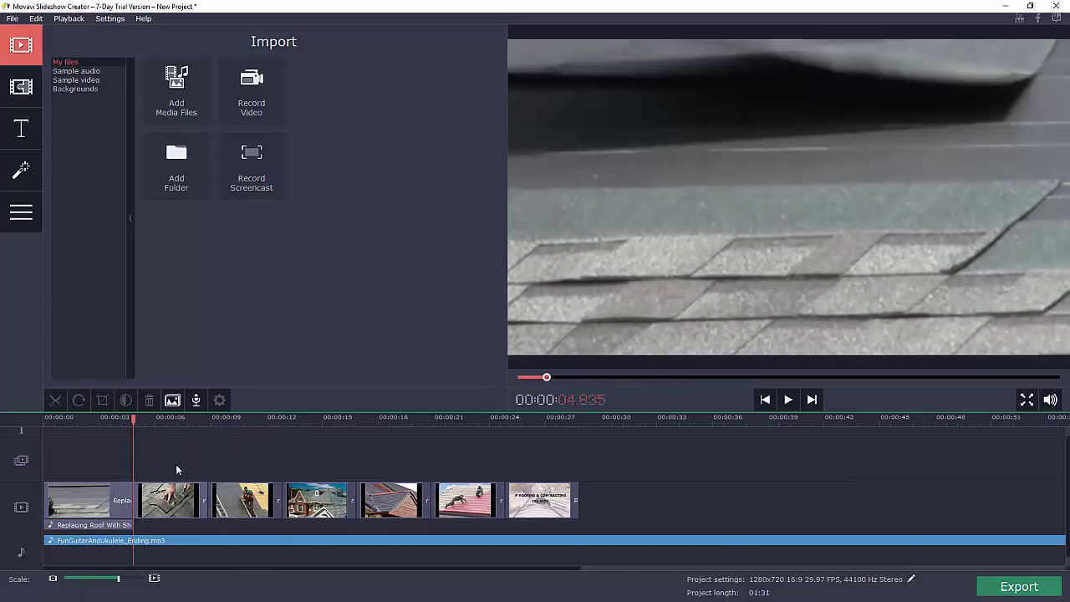
- Split the trimmed shingles video clip at about 2.43 seconds
{"action": "left_click", "coordinate": [104, 500]}
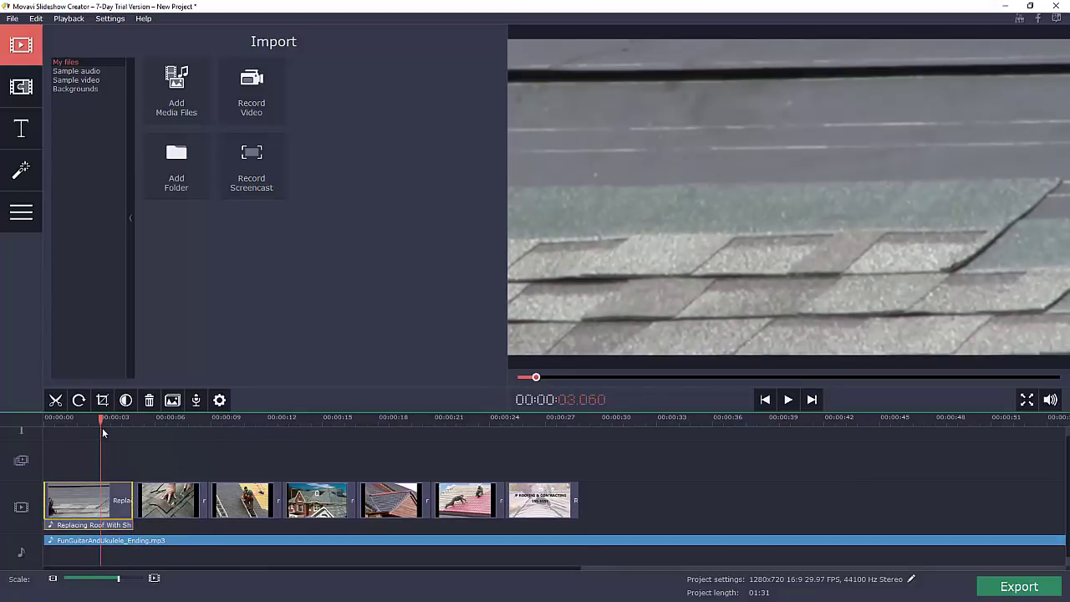
{"action": "mouse_move", "coordinate": [99, 421]}
{"action": "left_mouse_down"}
{"action": "mouse_move", "coordinate": [53, 423]}
{"action": "mouse_move", "coordinate": [119, 432]}
{"action": "mouse_move", "coordinate": [89, 432]}
{"action": "left_mouse_up"}
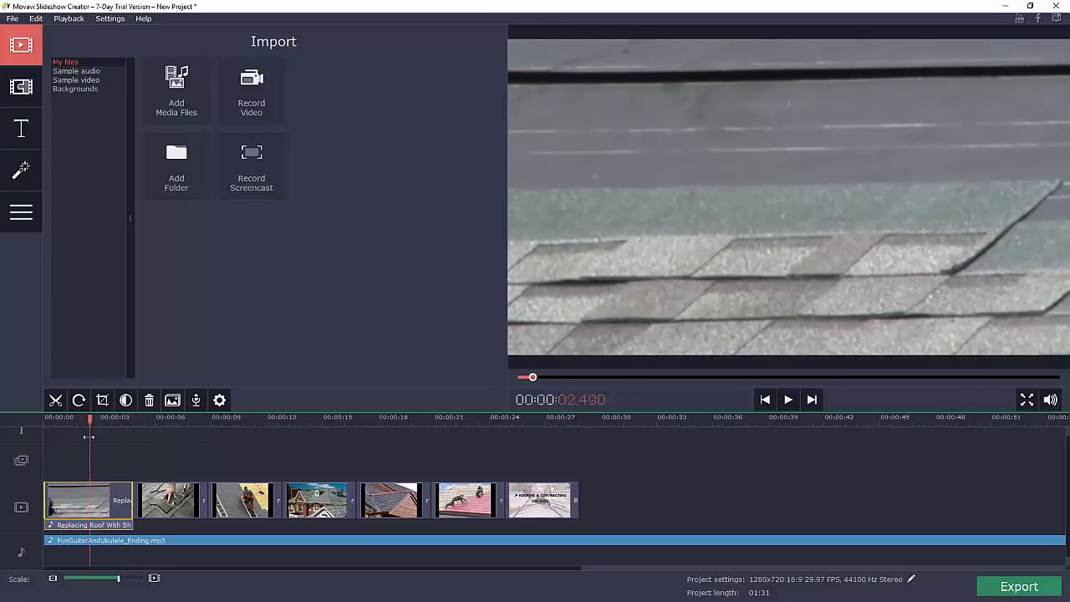
{"action": "left_click", "coordinate": [57, 400]}
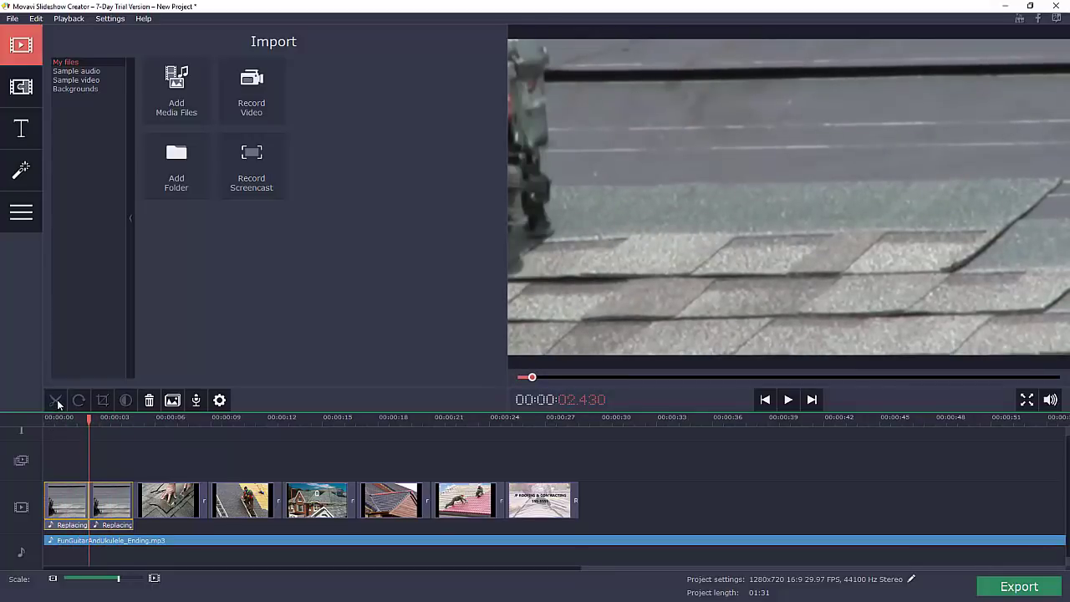
- Delete the first part of the split shingles video and the audio attached to the remaining part
{"action": "left_click", "coordinate": [68, 501]}
{"action": "left_click", "coordinate": [76, 499]}
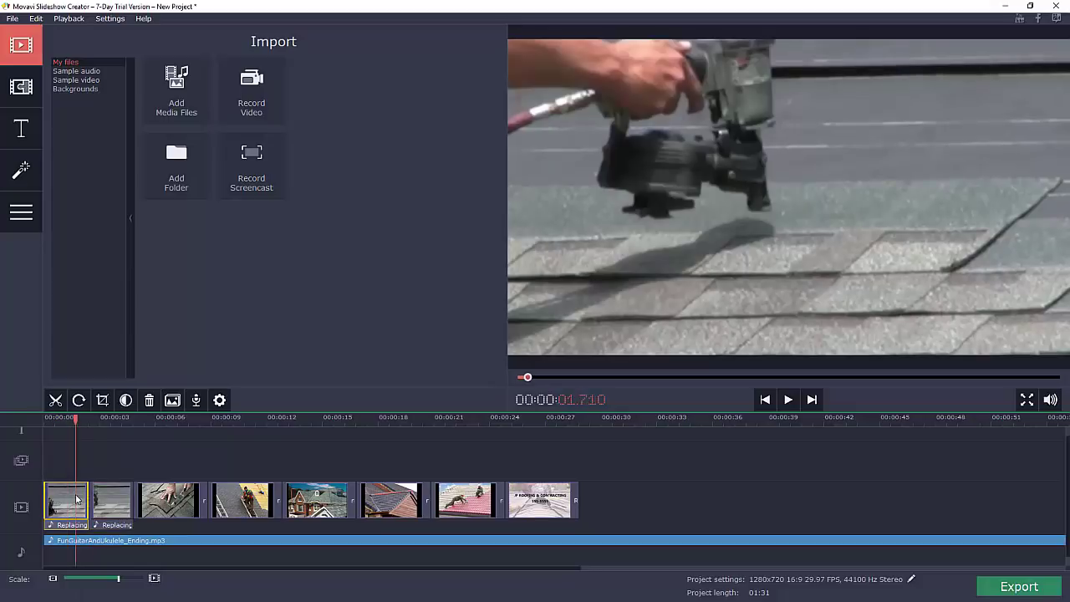
{"action": "left_click", "coordinate": [150, 401]}
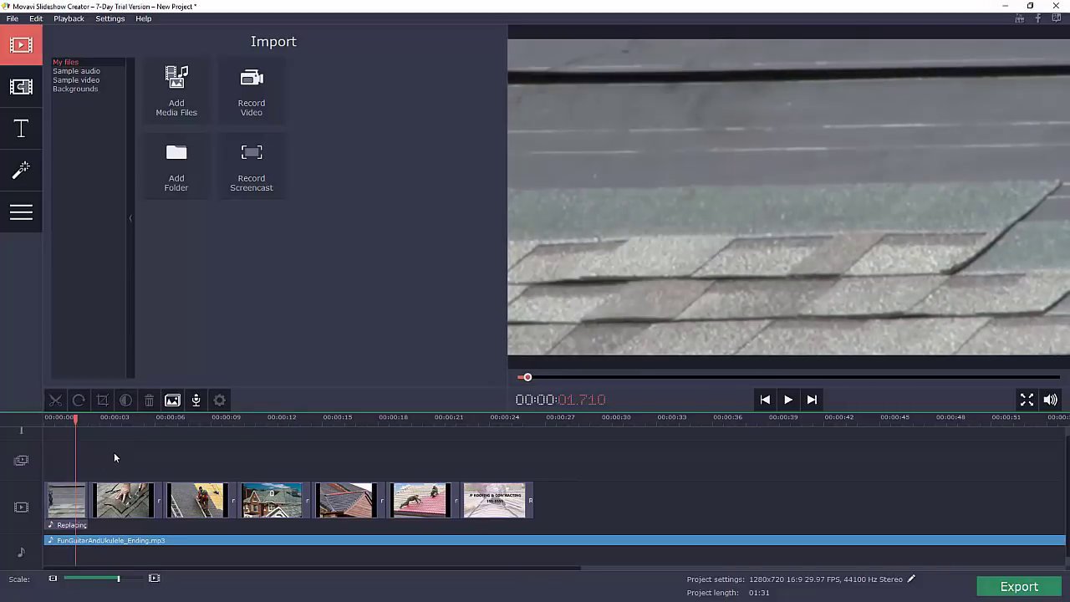
{"action": "left_click", "coordinate": [64, 529]}
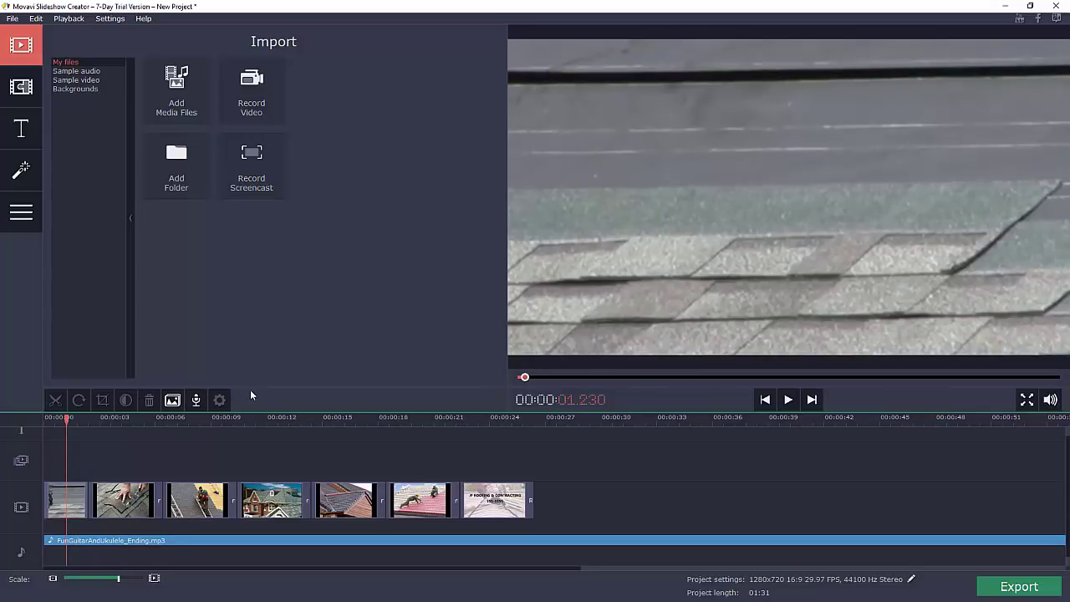
- Preview the clips in order and move the JP Roofing & Contracting slide to the beginning of the video track
{"action": "left_click", "coordinate": [61, 503]}
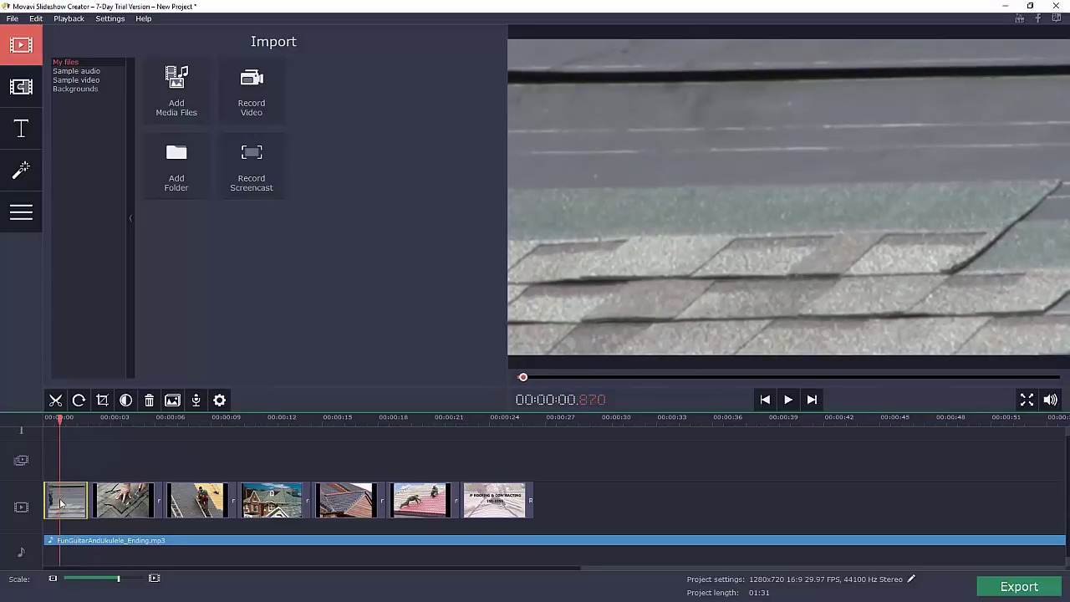
{"action": "left_click", "coordinate": [132, 500]}
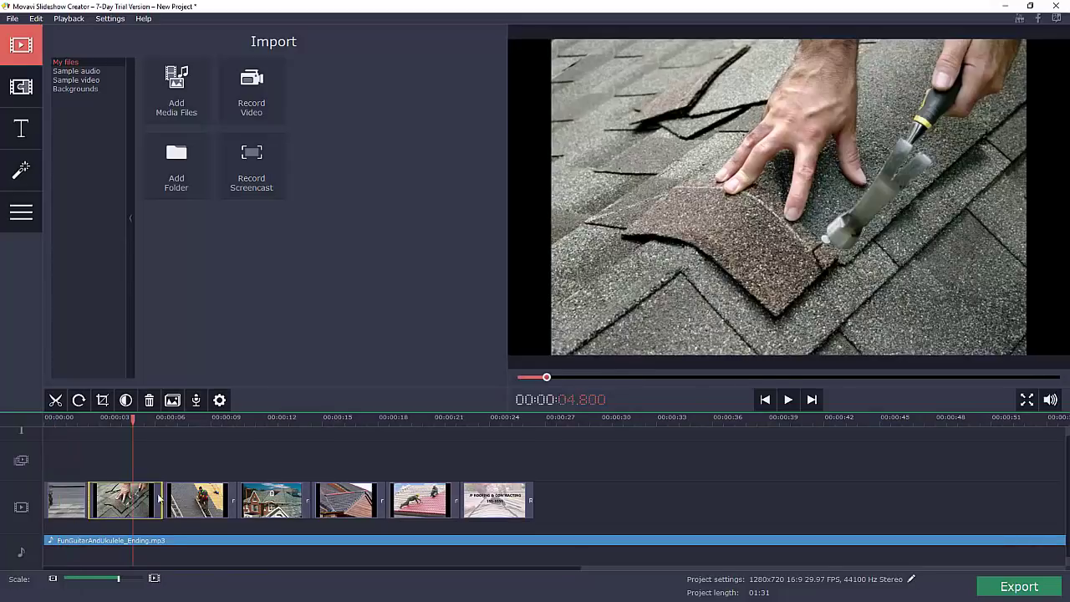
{"action": "left_click", "coordinate": [191, 501]}
{"action": "left_click", "coordinate": [260, 501]}
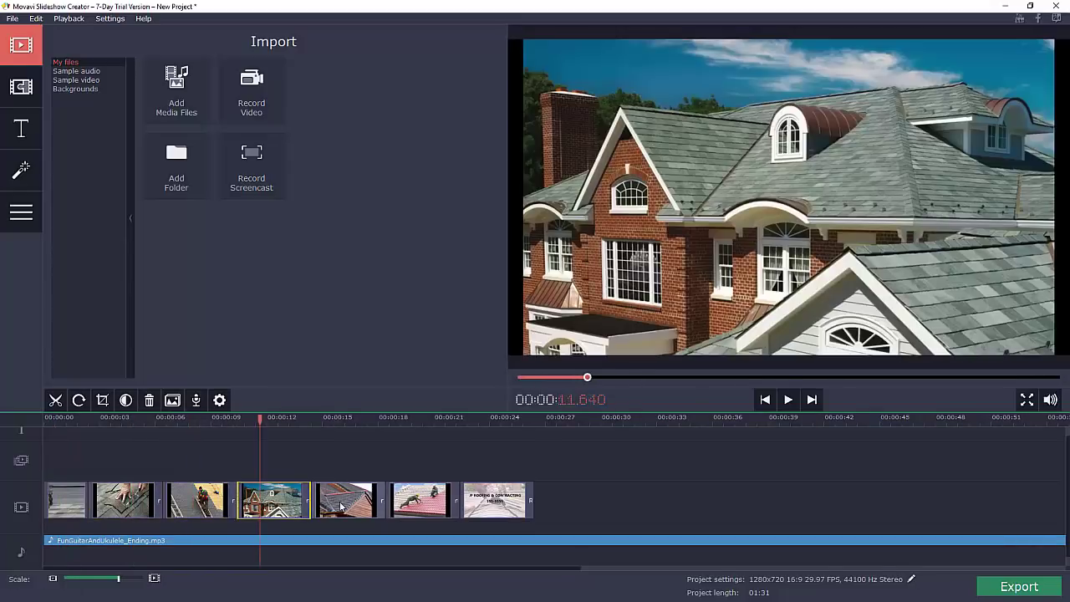
{"action": "left_click", "coordinate": [340, 505]}
{"action": "left_click", "coordinate": [410, 505]}
{"action": "left_click", "coordinate": [496, 500]}
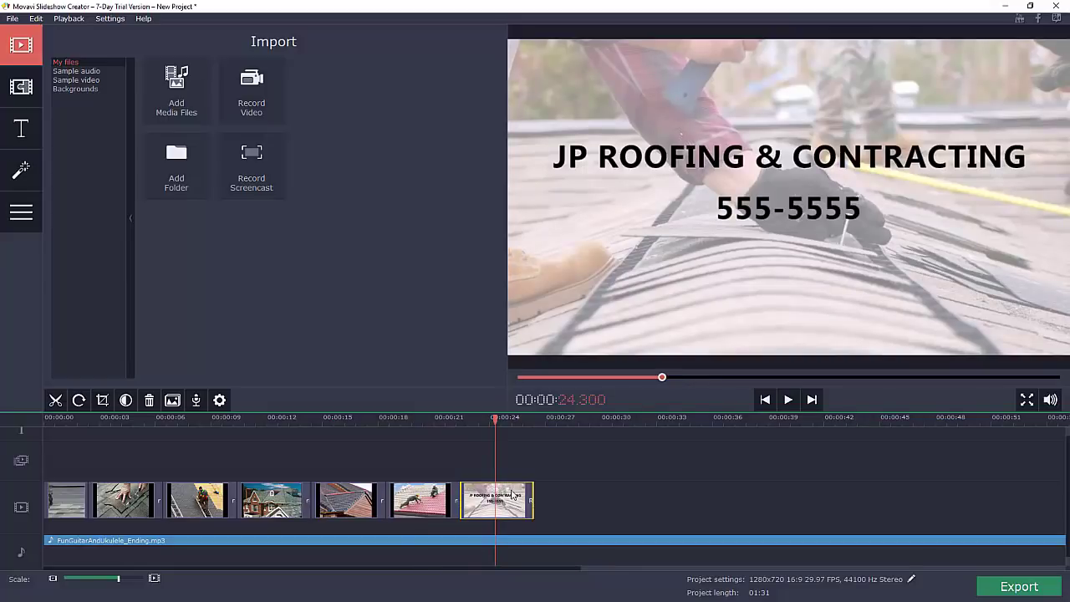
{"action": "left_click_drag", "start_coordinate": [513, 495], "coordinate": [71, 495]}
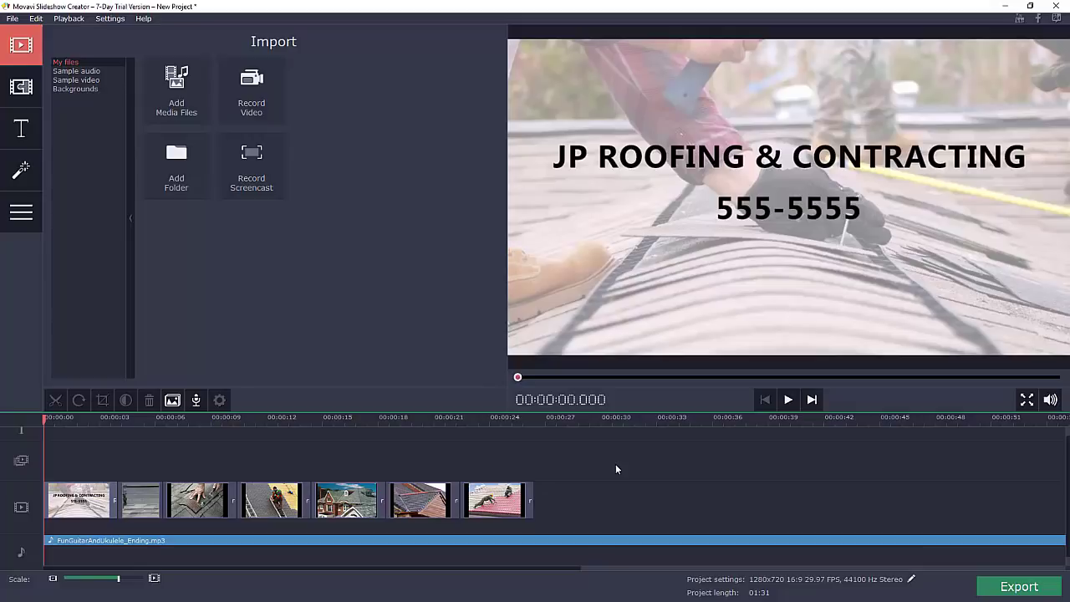
- Trim the end of the FunGuitarAndUkulele_Ending.mp3 music to about 26.4 seconds so it ends with the last slide
{"action": "left_click", "coordinate": [79, 543]}
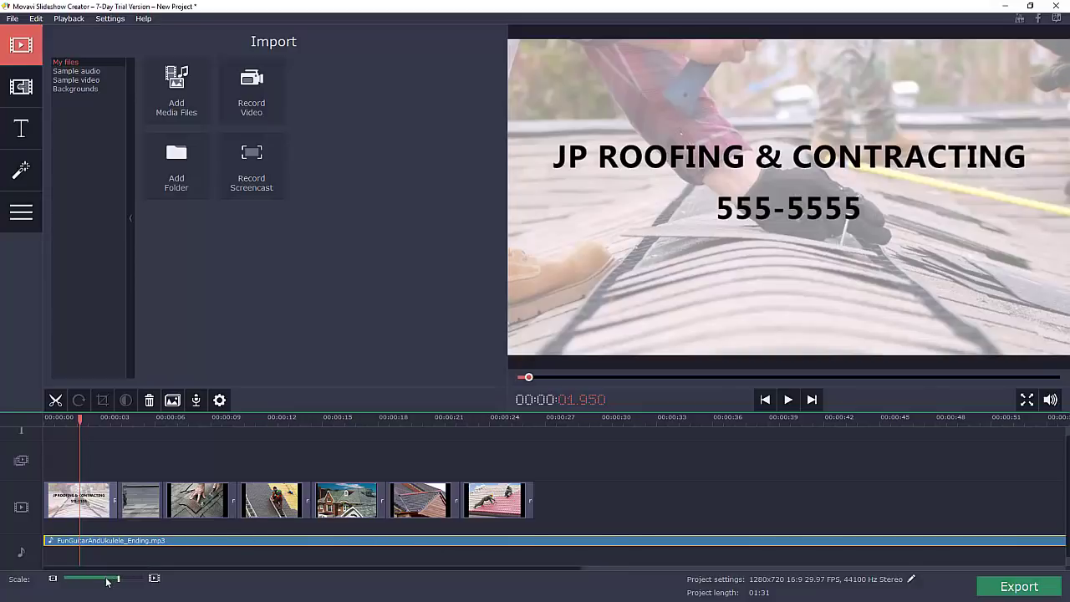
{"action": "left_click_drag", "start_coordinate": [117, 578], "coordinate": [100, 585]}
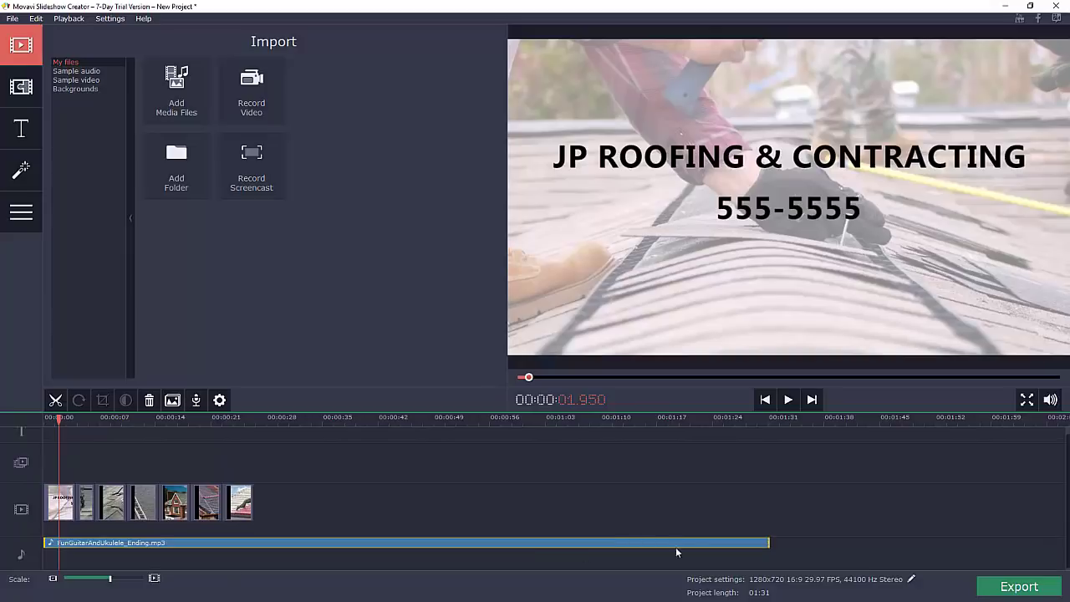
{"action": "left_click_drag", "start_coordinate": [768, 543], "coordinate": [254, 542]}
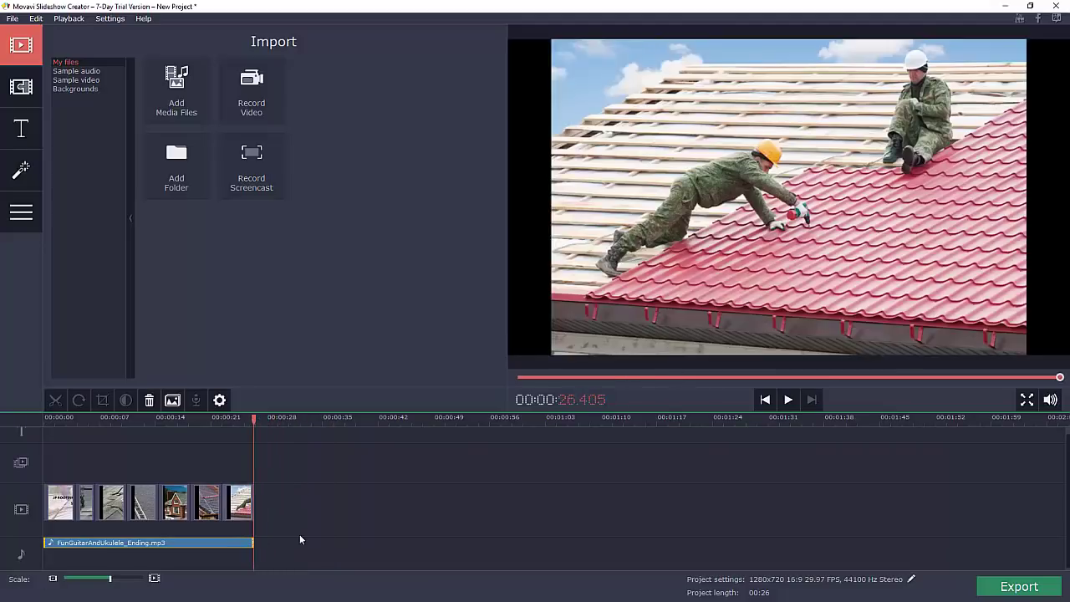
- Set the music clip's fade out to 3.0 seconds and return the playhead to the start of the timeline
{"action": "double_click", "coordinate": [218, 543]}
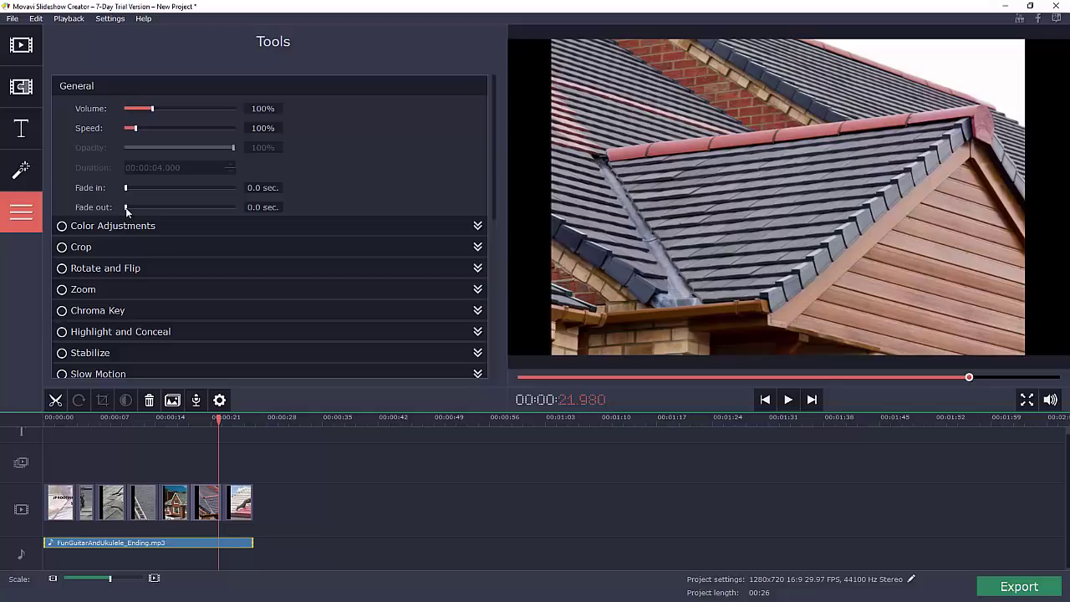
{"action": "left_click_drag", "start_coordinate": [131, 206], "coordinate": [138, 211]}
{"action": "left_click_drag", "start_coordinate": [218, 417], "coordinate": [25, 423]}
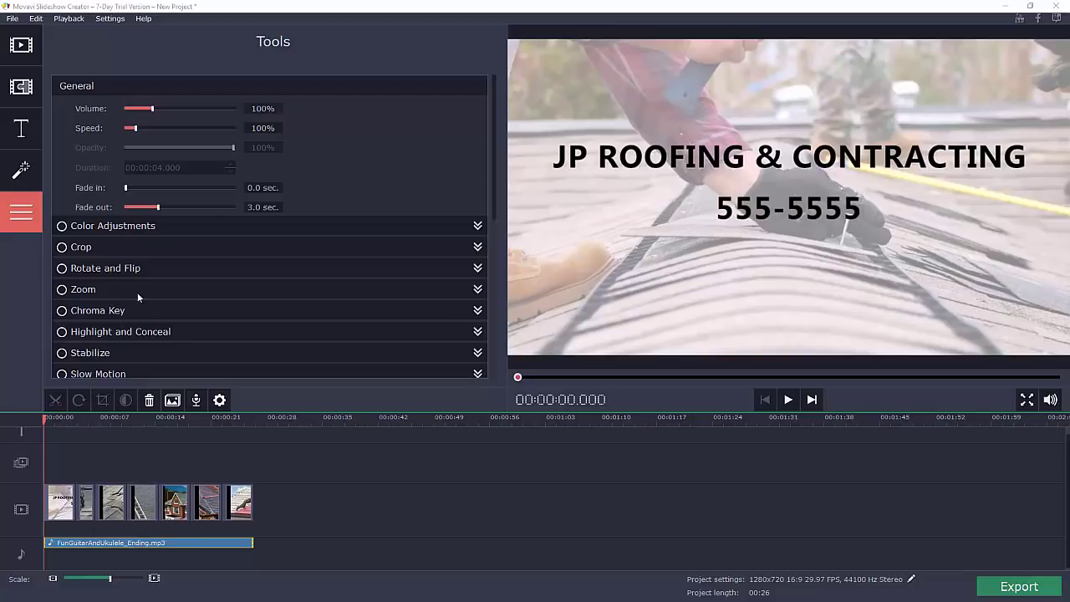
- Look through the clip tools, import options, transitions and title styles, and preview the Stars title
{"action": "scroll", "coordinate": [206, 256], "scroll_direction": "down", "scroll_amount": 1}
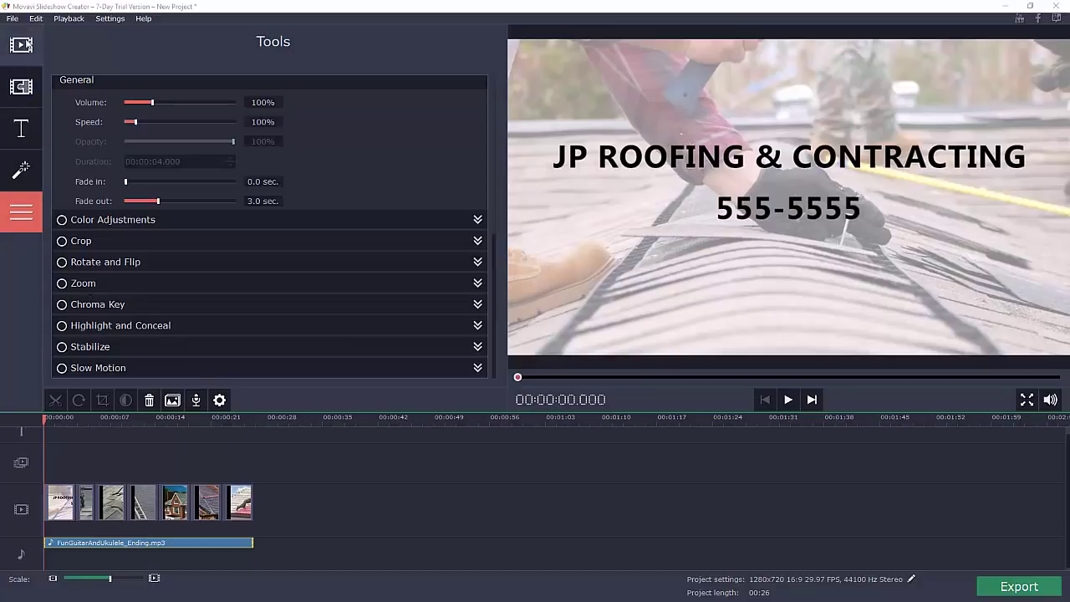
{"action": "left_click", "coordinate": [24, 46]}
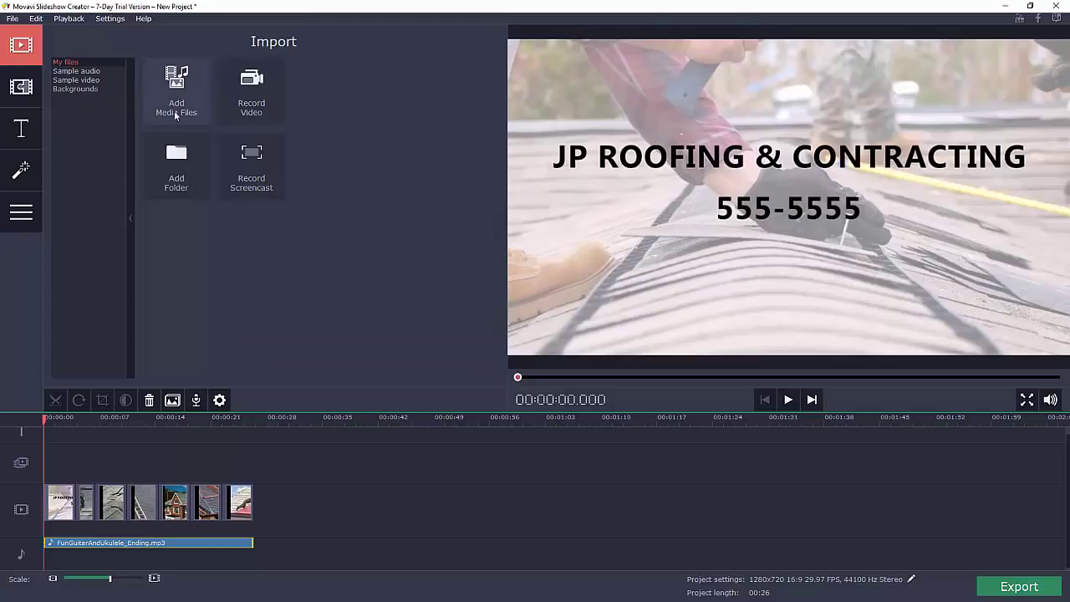
{"action": "left_click", "coordinate": [25, 87]}
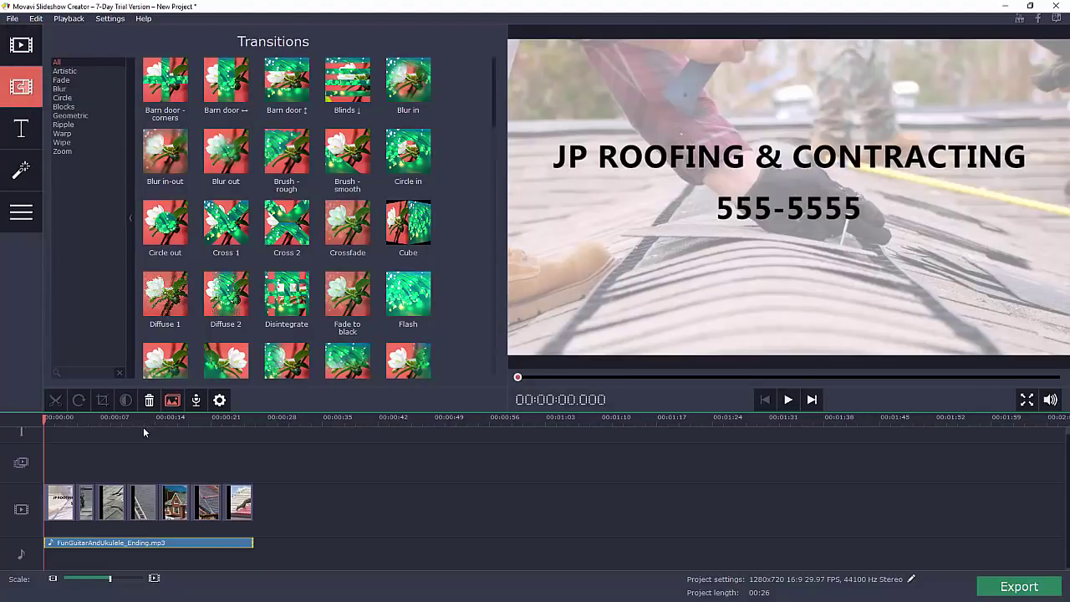
{"action": "left_click", "coordinate": [30, 133]}
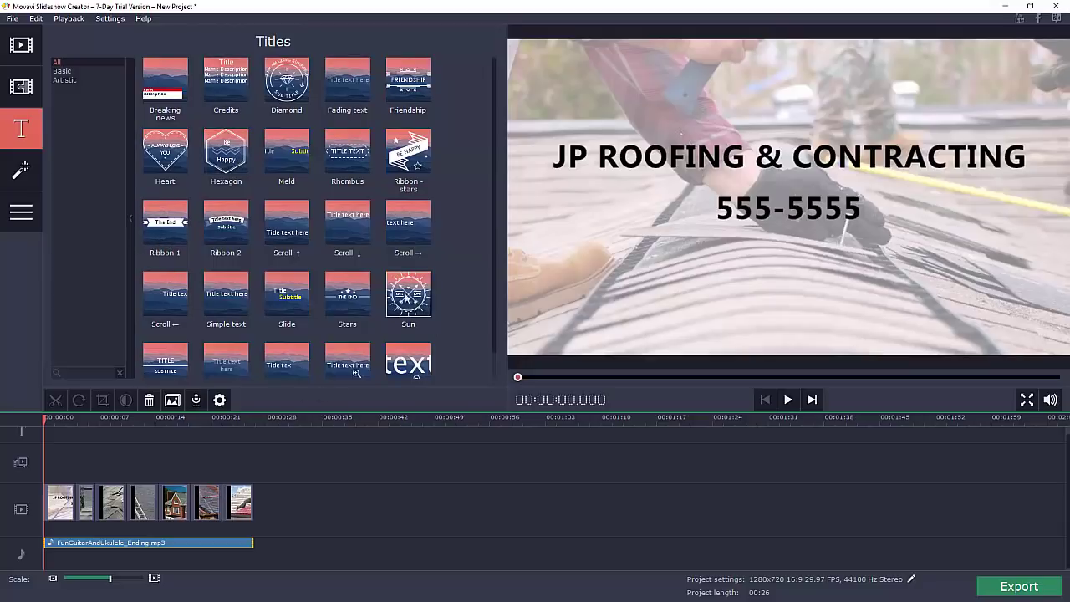
{"action": "left_click", "coordinate": [354, 296]}
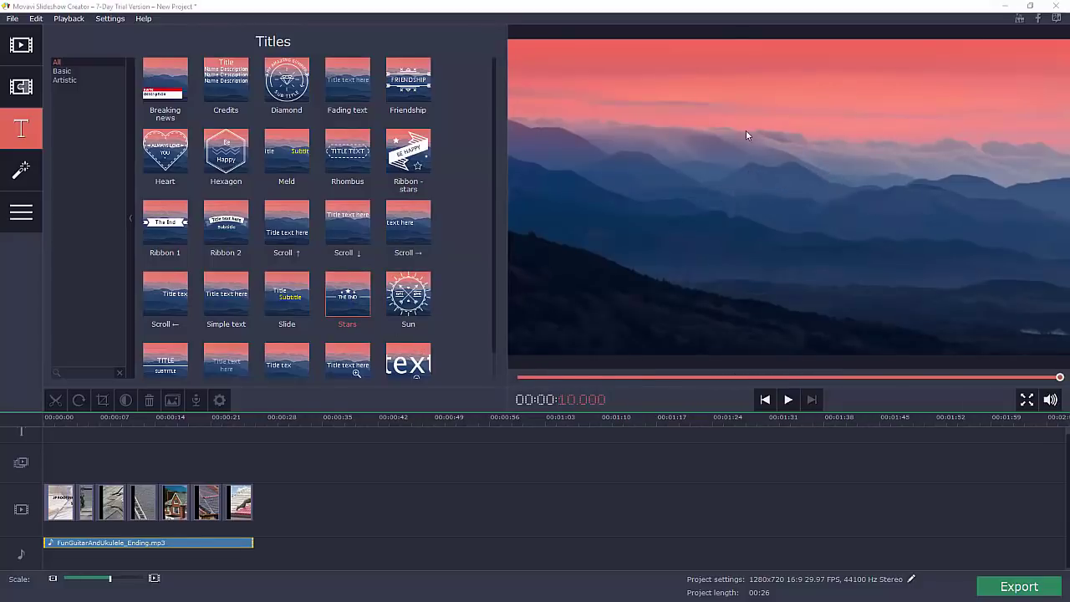
{"action": "scroll", "coordinate": [245, 314], "scroll_direction": "down", "scroll_amount": 1}
{"action": "scroll", "coordinate": [245, 314], "scroll_direction": "up", "scroll_amount": 1}
- Browse the filters and preview several of them, including Balloons, Glass mosaic, Gifts, Hot air balloons, Paper planes, Vertigo and VHS
{"action": "left_click", "coordinate": [37, 172]}
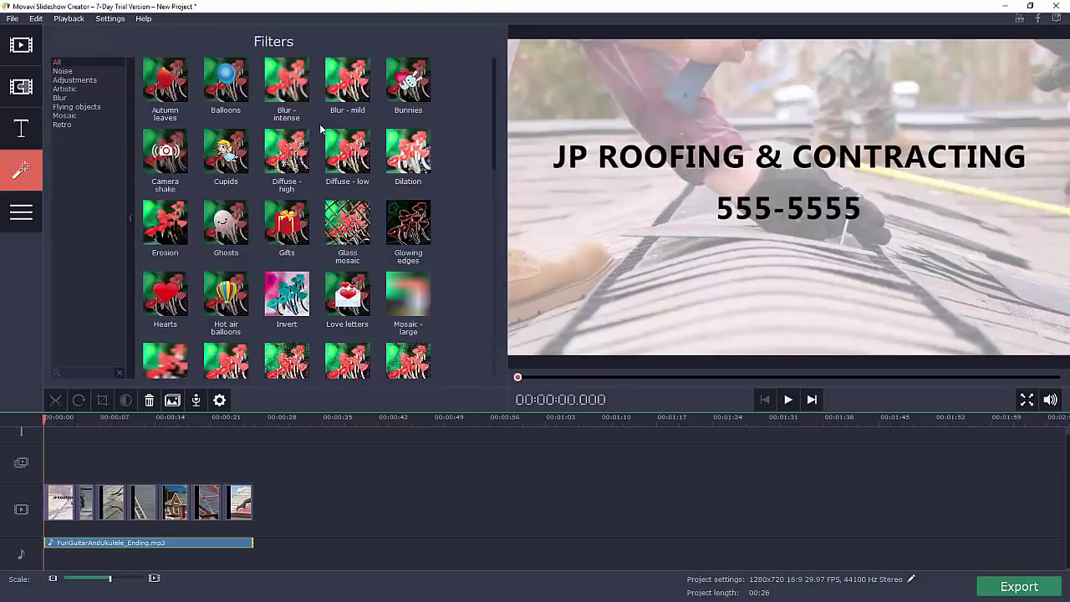
{"action": "left_click", "coordinate": [235, 94]}
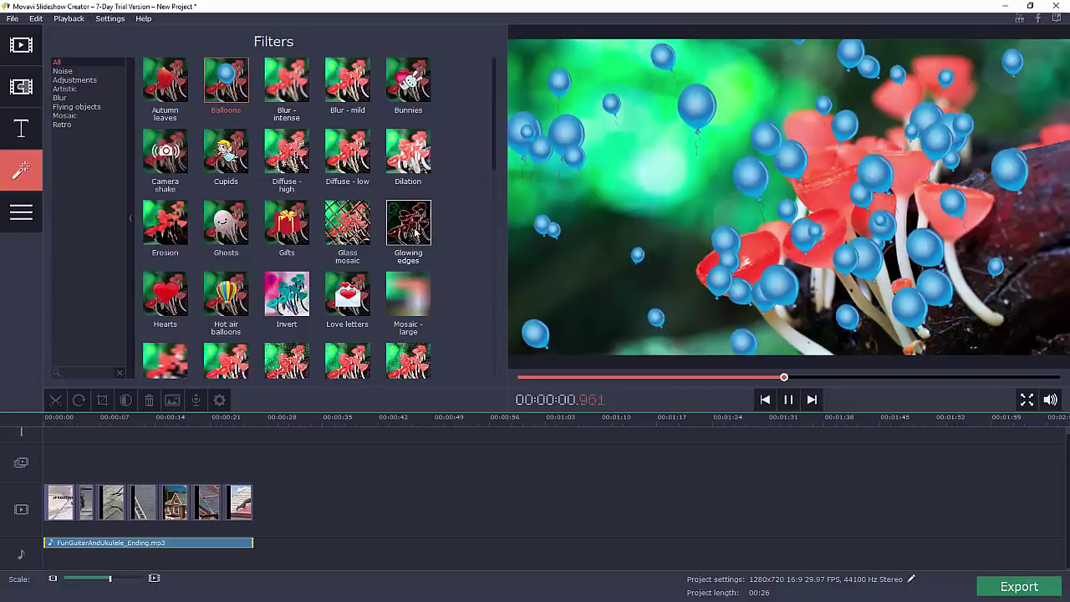
{"action": "left_click", "coordinate": [365, 226]}
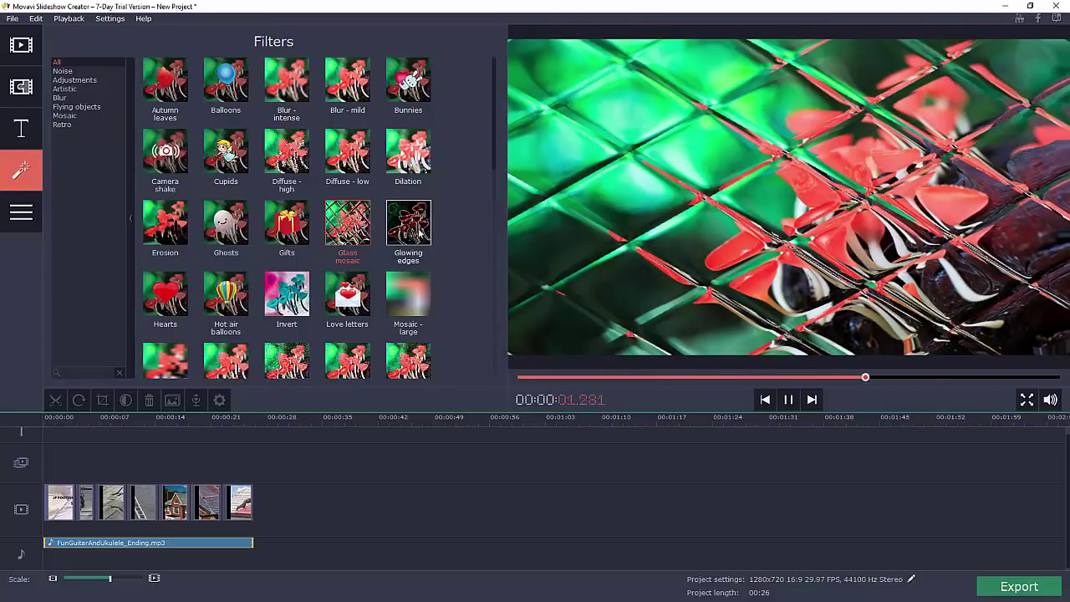
{"action": "left_click", "coordinate": [408, 222]}
{"action": "left_click", "coordinate": [289, 226]}
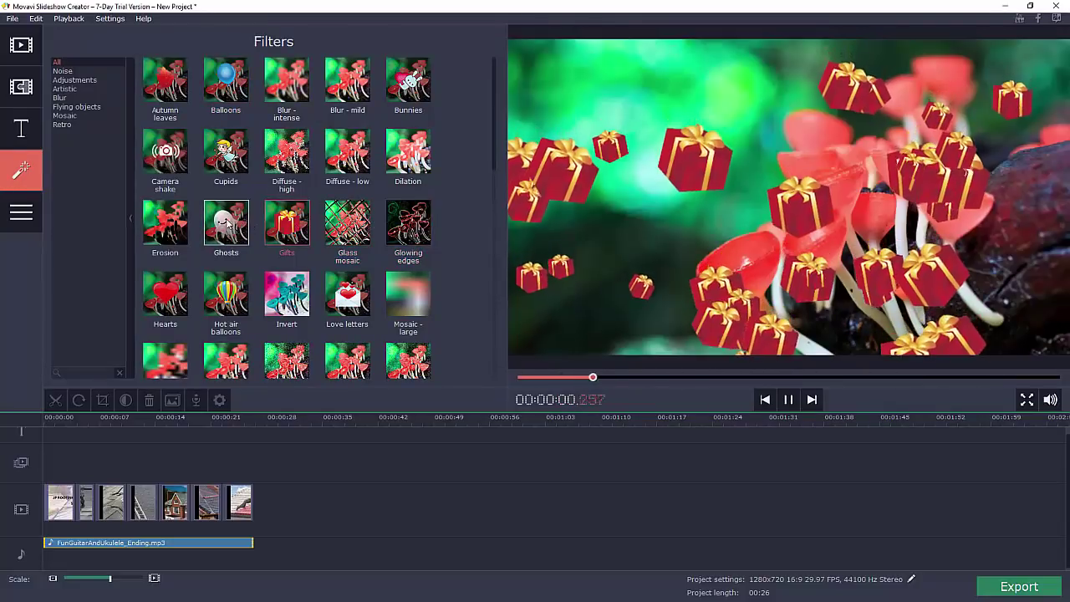
{"action": "left_click", "coordinate": [246, 241]}
{"action": "left_click", "coordinate": [227, 294]}
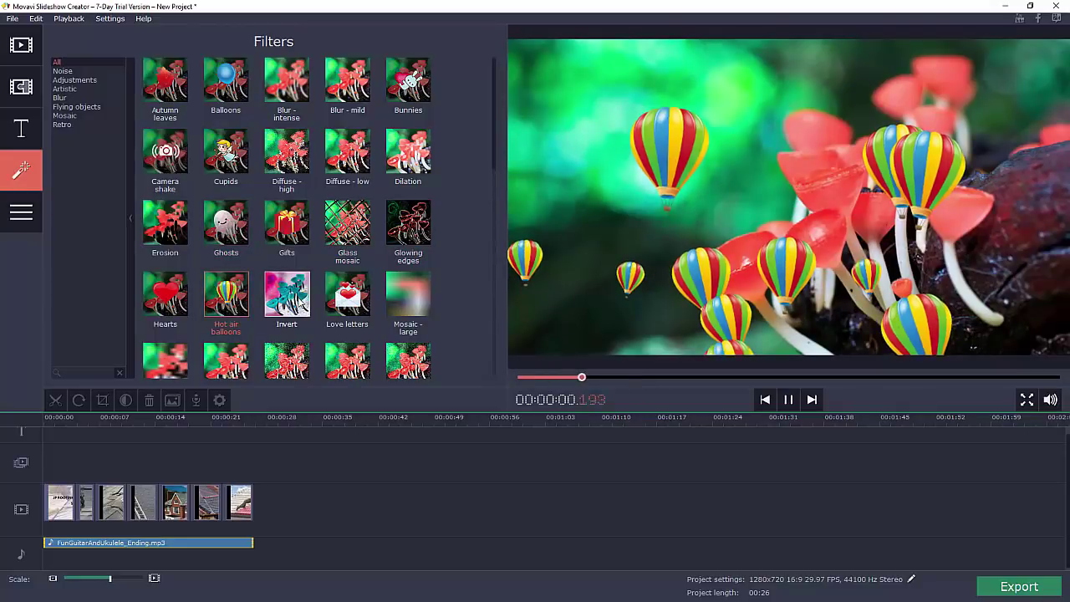
{"action": "left_click", "coordinate": [343, 295]}
{"action": "scroll", "coordinate": [316, 242], "scroll_direction": "down", "scroll_amount": 6}
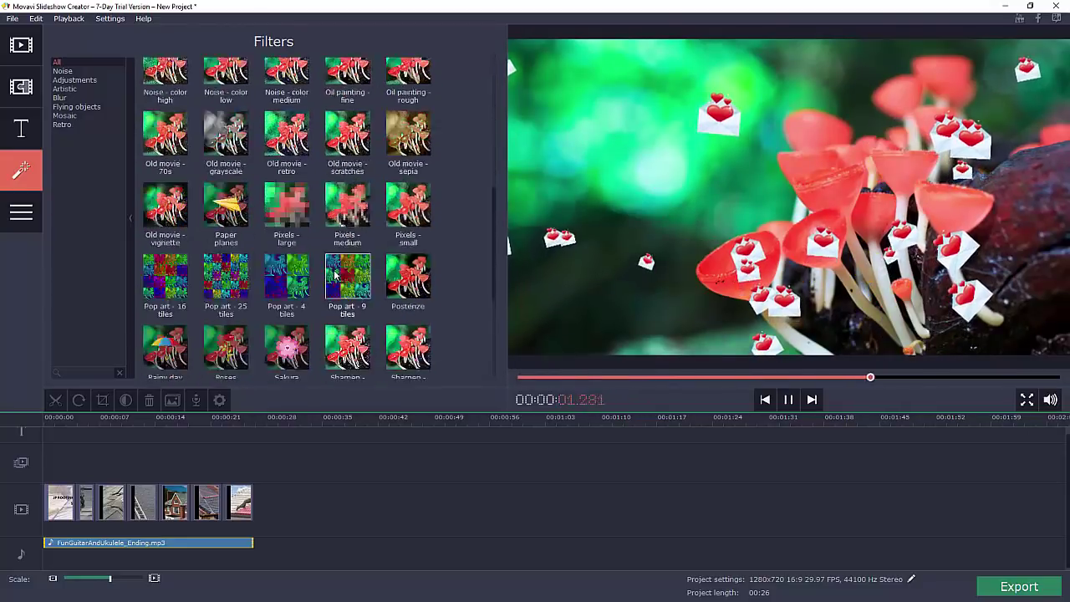
{"action": "left_click", "coordinate": [229, 164]}
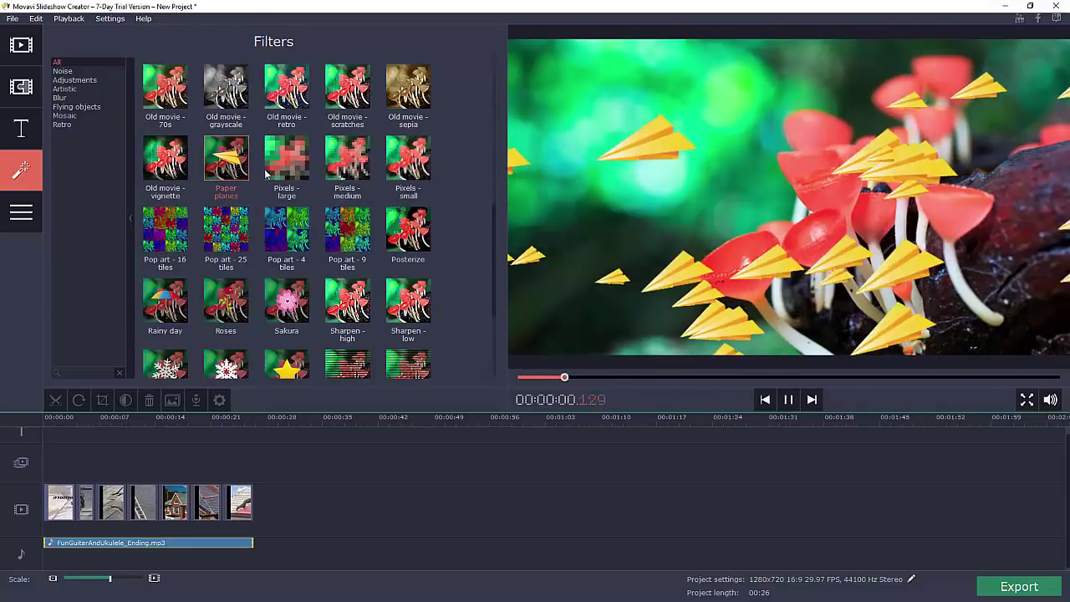
{"action": "scroll", "coordinate": [278, 262], "scroll_direction": "down", "scroll_amount": 4}
{"action": "left_click", "coordinate": [408, 266]}
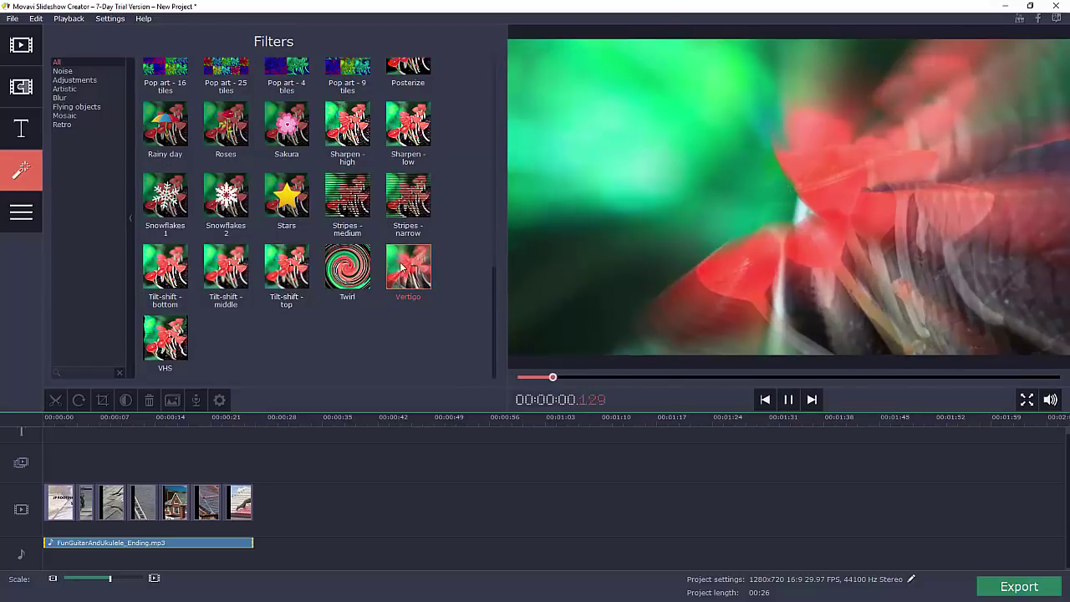
{"action": "left_click", "coordinate": [172, 336]}
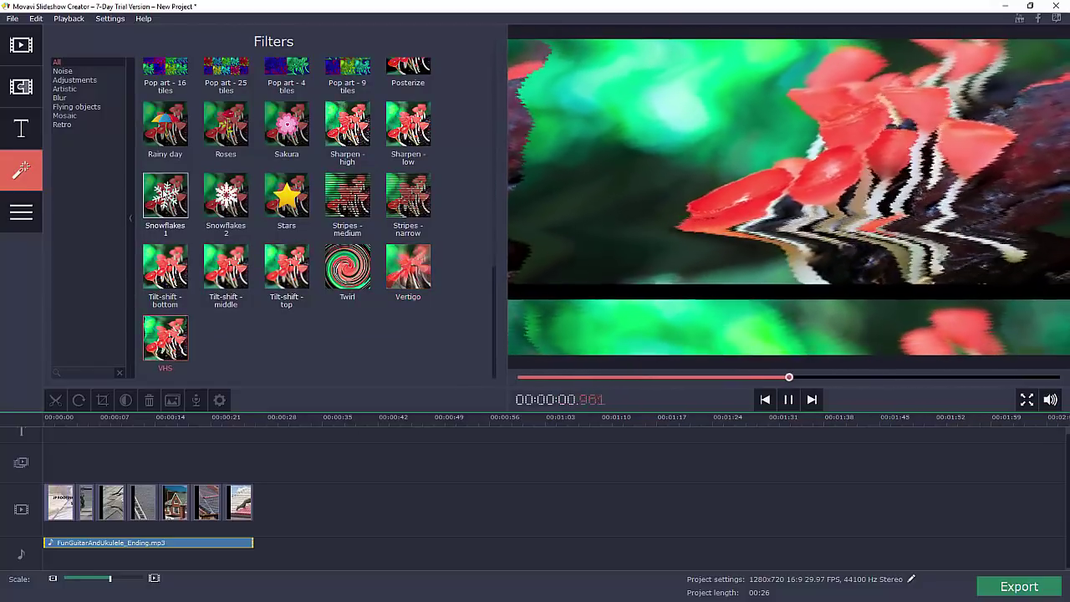
- Add a Cube transition between the JP Roofing & Contracting slide and the shingles video, and check it in the preview
{"action": "left_click", "coordinate": [27, 124]}
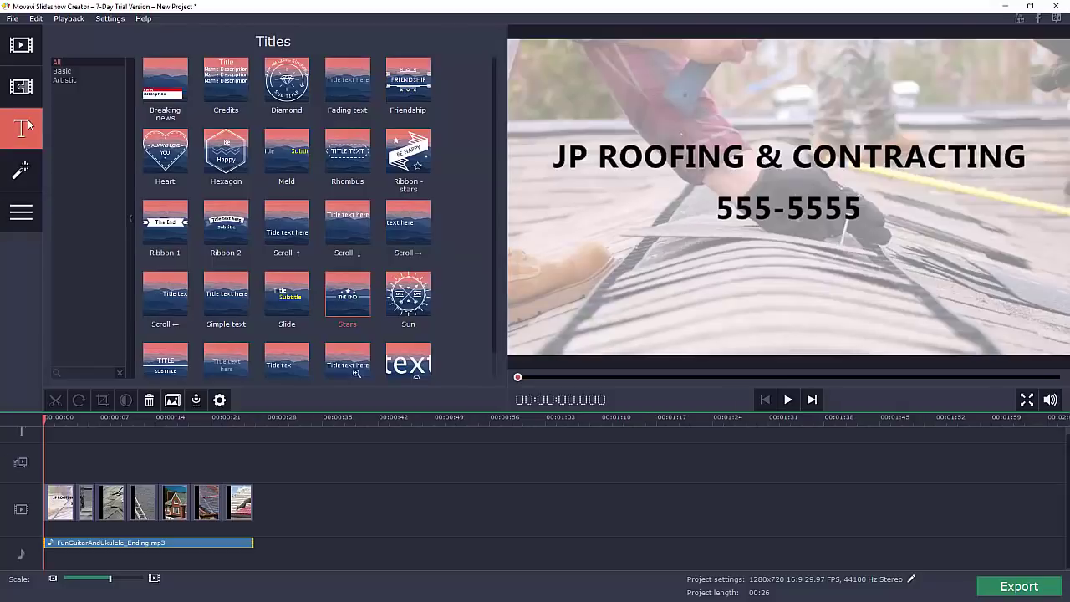
{"action": "left_click", "coordinate": [22, 87]}
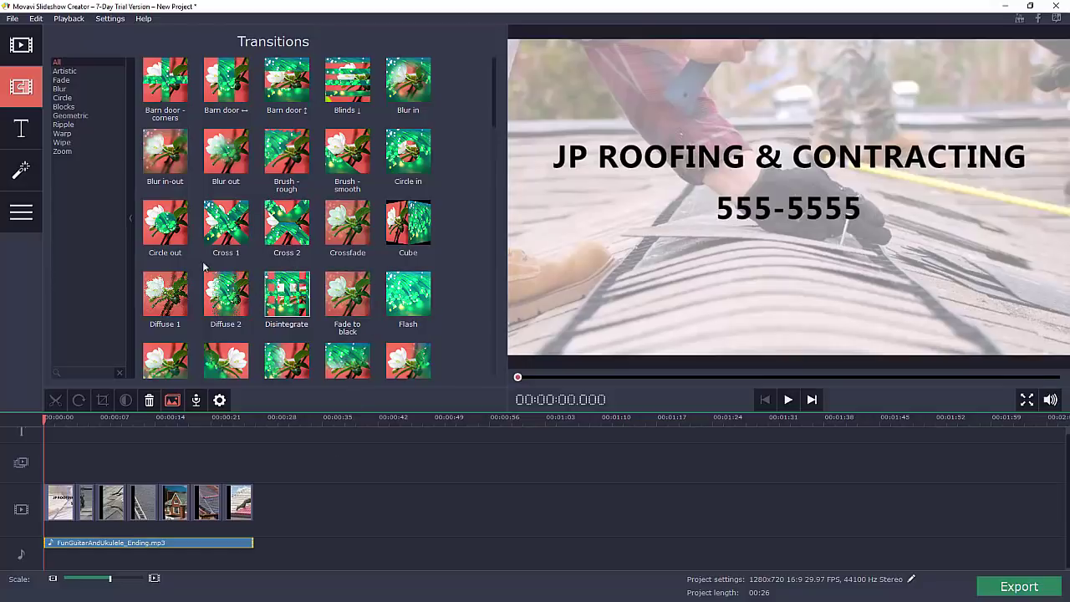
{"action": "left_click", "coordinate": [416, 227]}
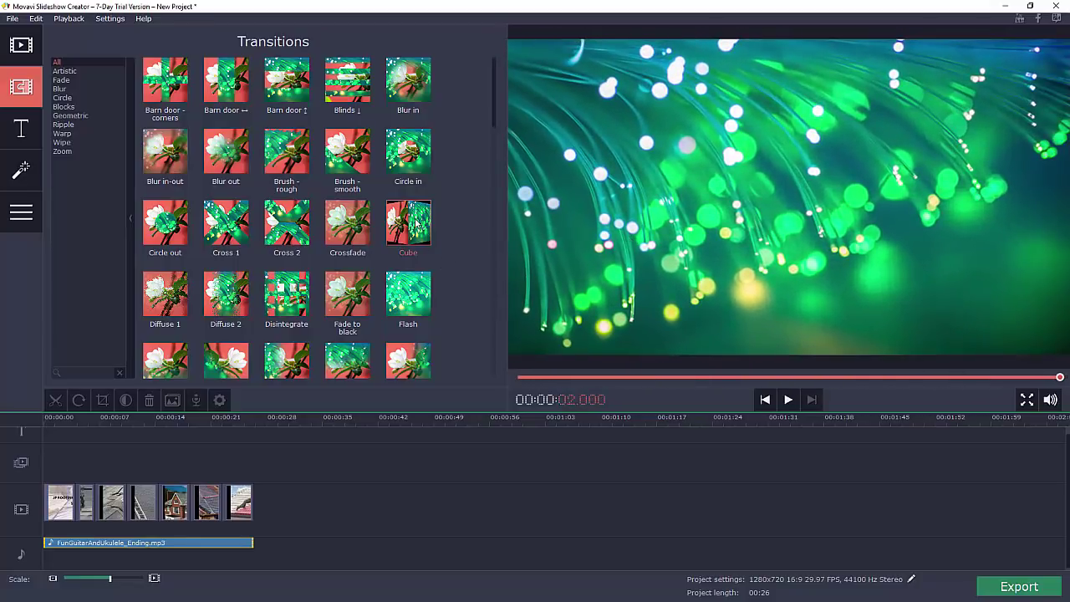
{"action": "left_click_drag", "start_coordinate": [416, 222], "coordinate": [88, 500]}
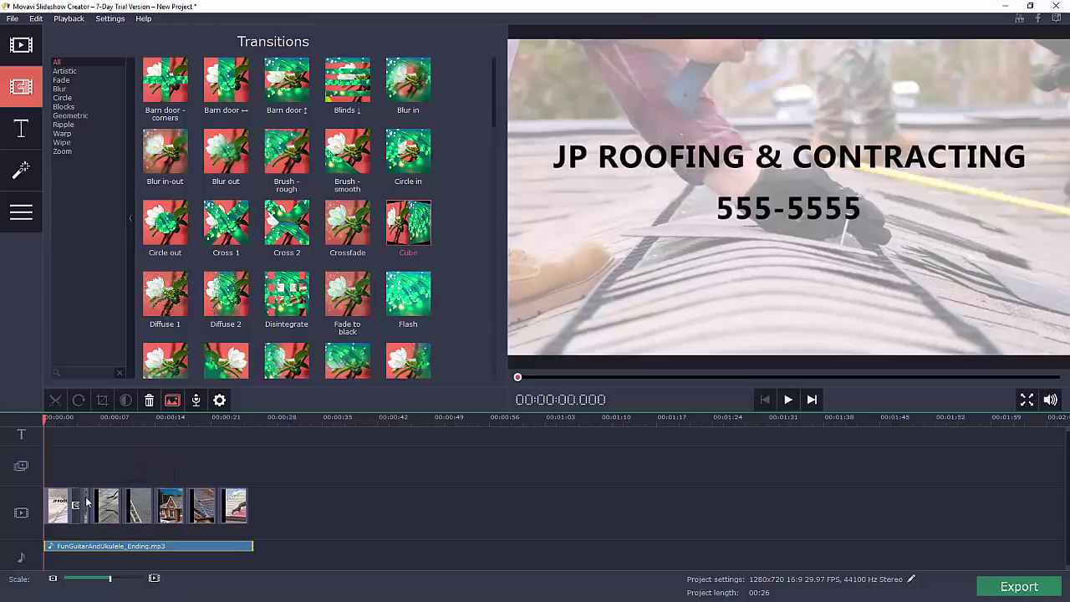
{"action": "left_click", "coordinate": [123, 579]}
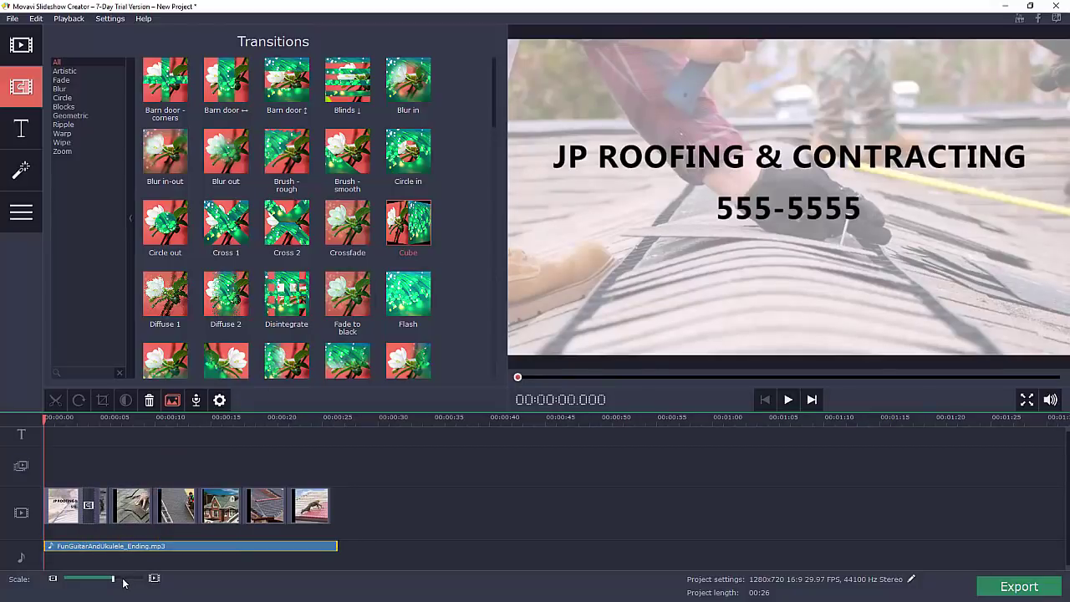
{"action": "left_click", "coordinate": [131, 582]}
{"action": "left_click", "coordinate": [132, 582]}
{"action": "left_click", "coordinate": [138, 582]}
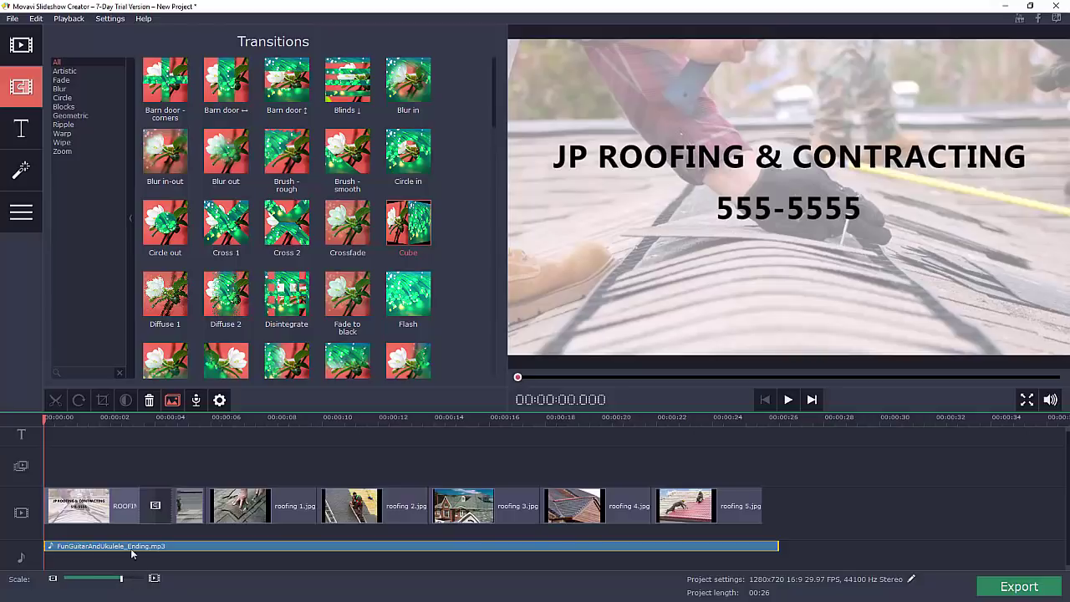
{"action": "left_click", "coordinate": [154, 503]}
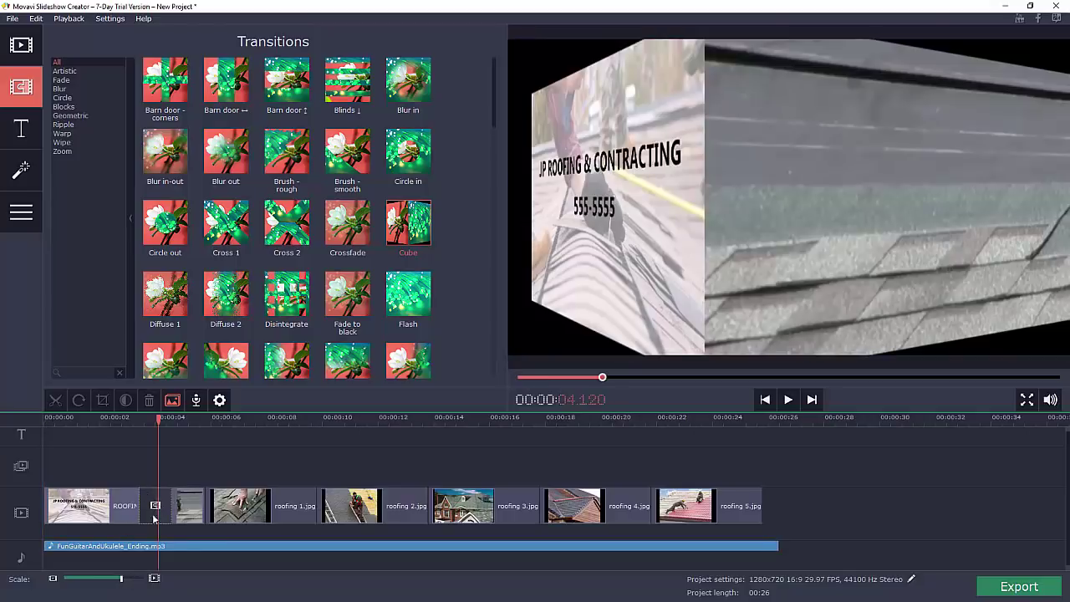
- Add a Zoom in-out transition between the shingles video and roofing 1.jpg
{"action": "left_click", "coordinate": [237, 506]}
{"action": "left_click", "coordinate": [194, 509]}
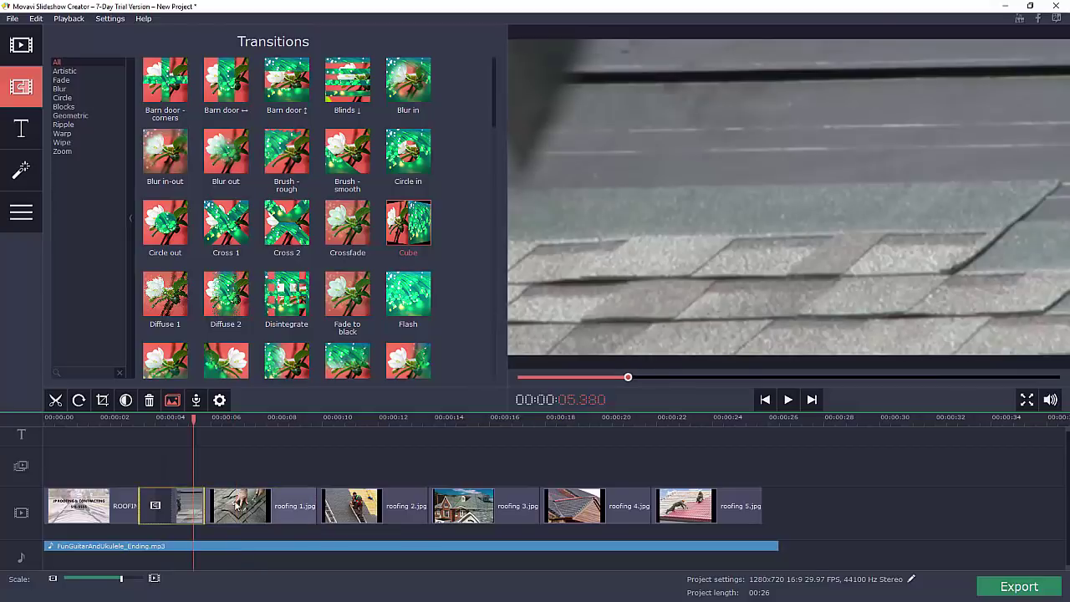
{"action": "left_click", "coordinate": [238, 504]}
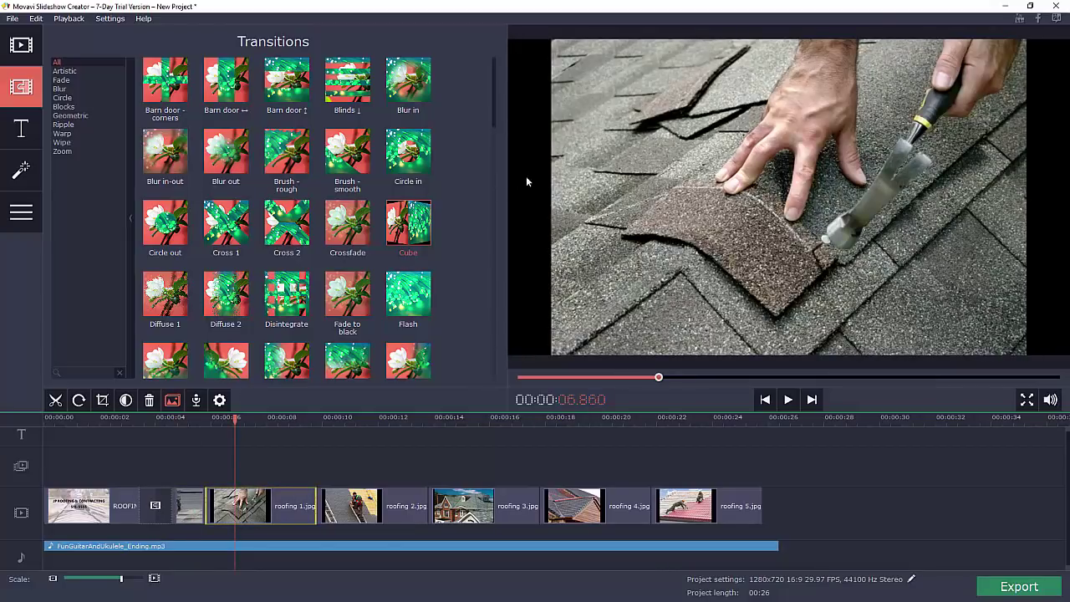
{"action": "scroll", "coordinate": [438, 250], "scroll_direction": "down", "scroll_amount": 10}
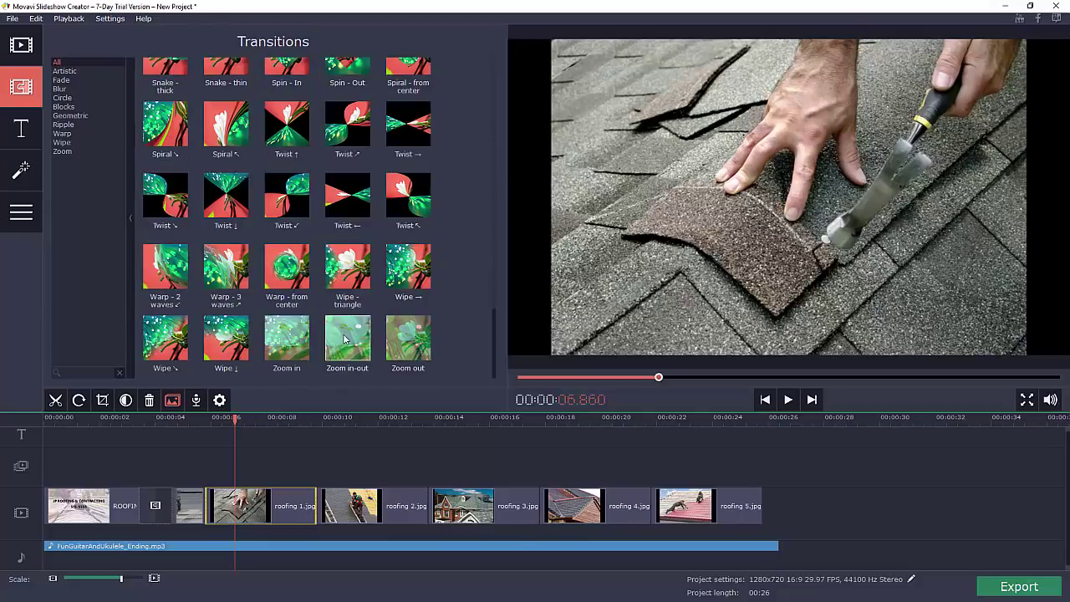
{"action": "left_click_drag", "start_coordinate": [343, 337], "coordinate": [206, 507]}
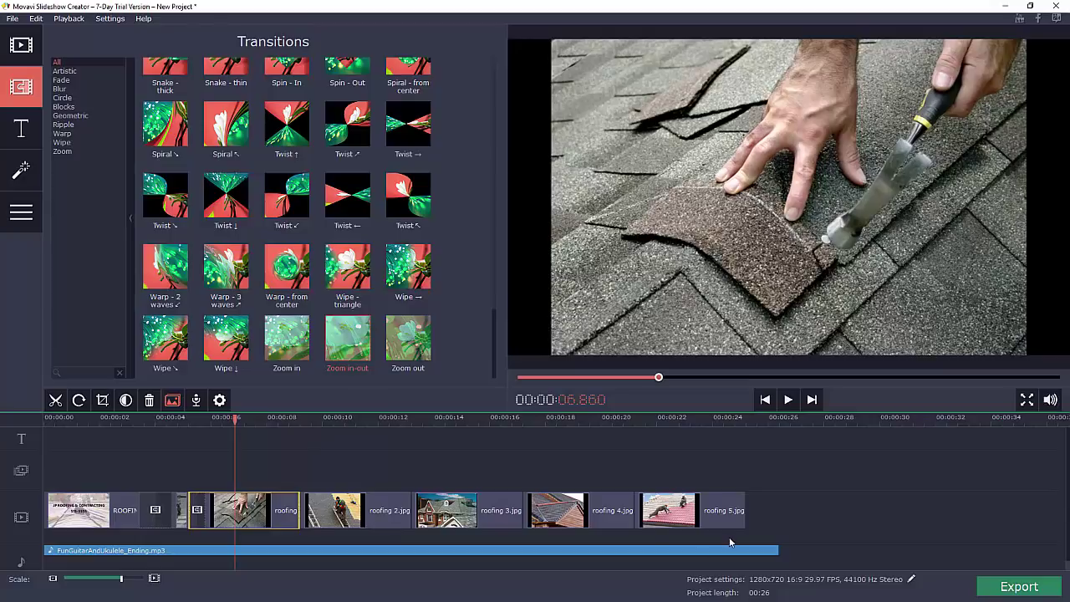
- Apply random transitions to all clips, with a 2-second transition duration and a 4-second image slide duration
{"action": "left_click", "coordinate": [172, 400]}
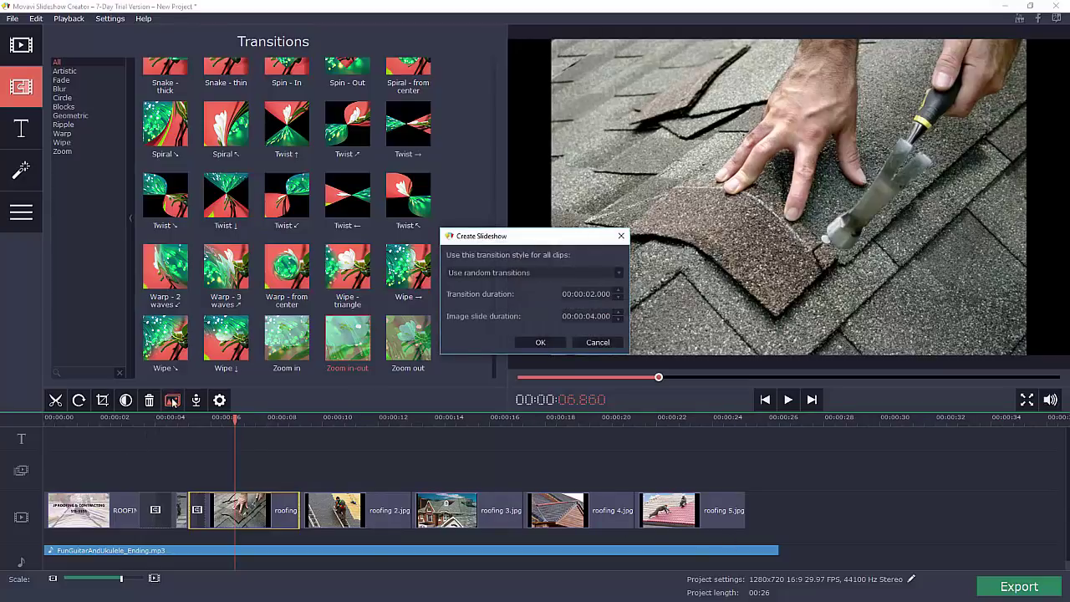
{"action": "left_click", "coordinate": [469, 274]}
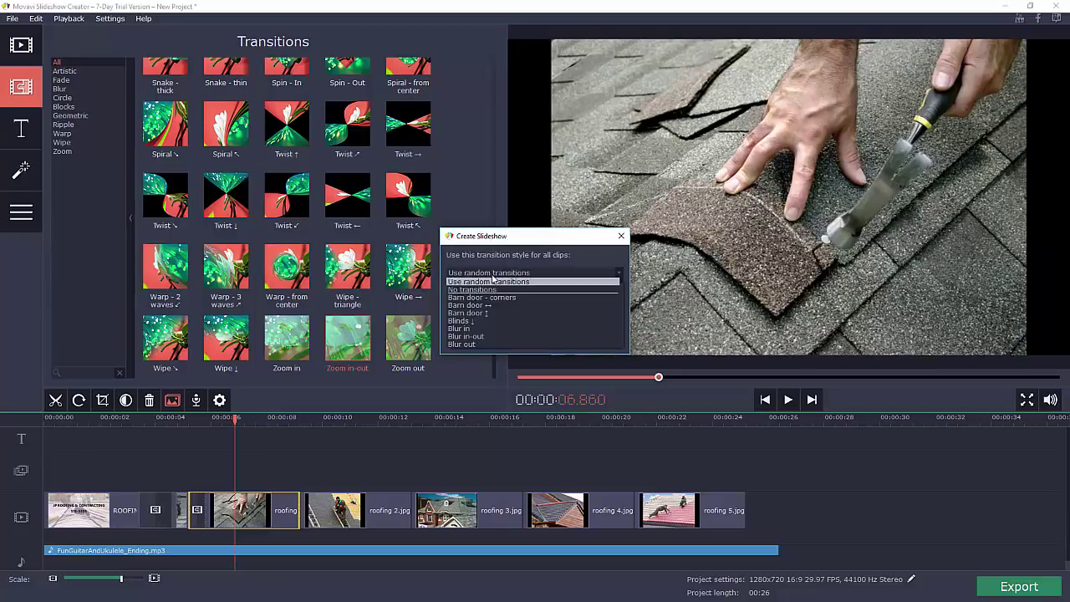
{"action": "scroll", "coordinate": [490, 310], "scroll_direction": "down", "scroll_amount": 10}
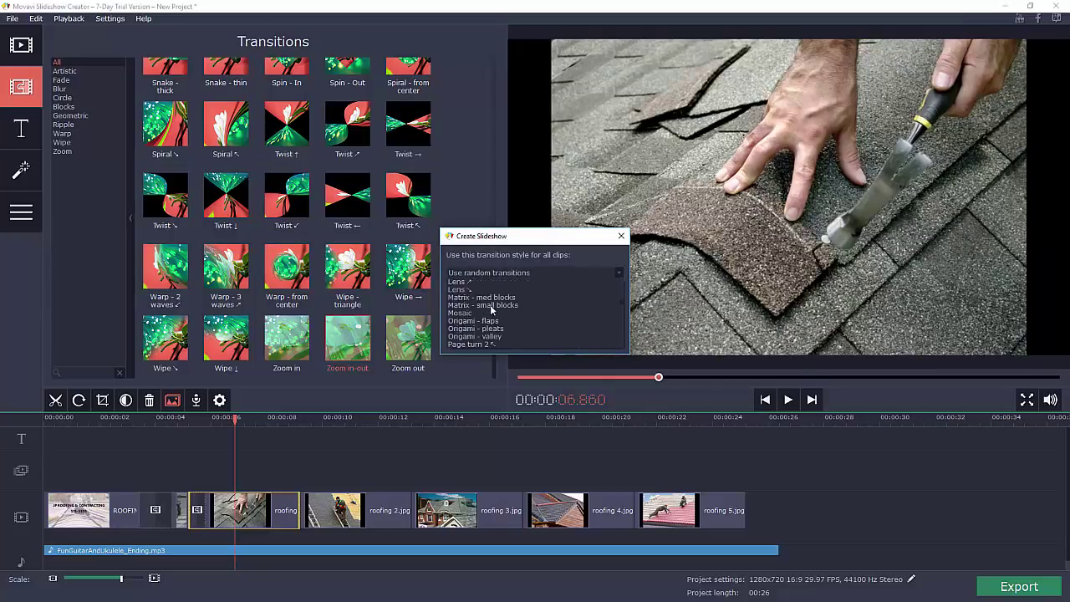
{"action": "scroll", "coordinate": [490, 320], "scroll_direction": "up", "scroll_amount": 15}
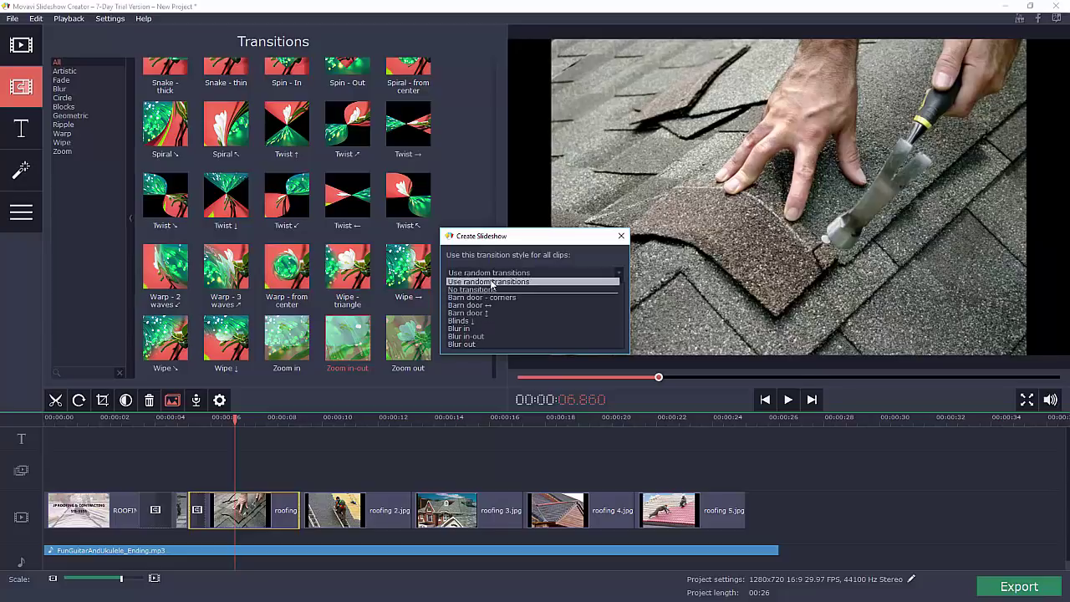
{"action": "left_click", "coordinate": [491, 283]}
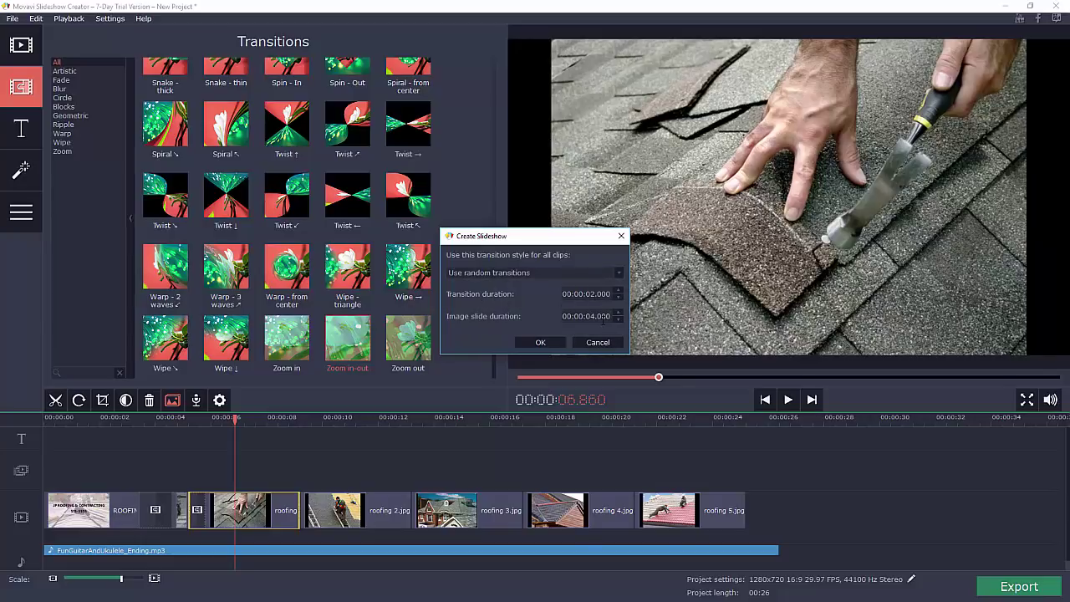
{"action": "left_click", "coordinate": [540, 342]}
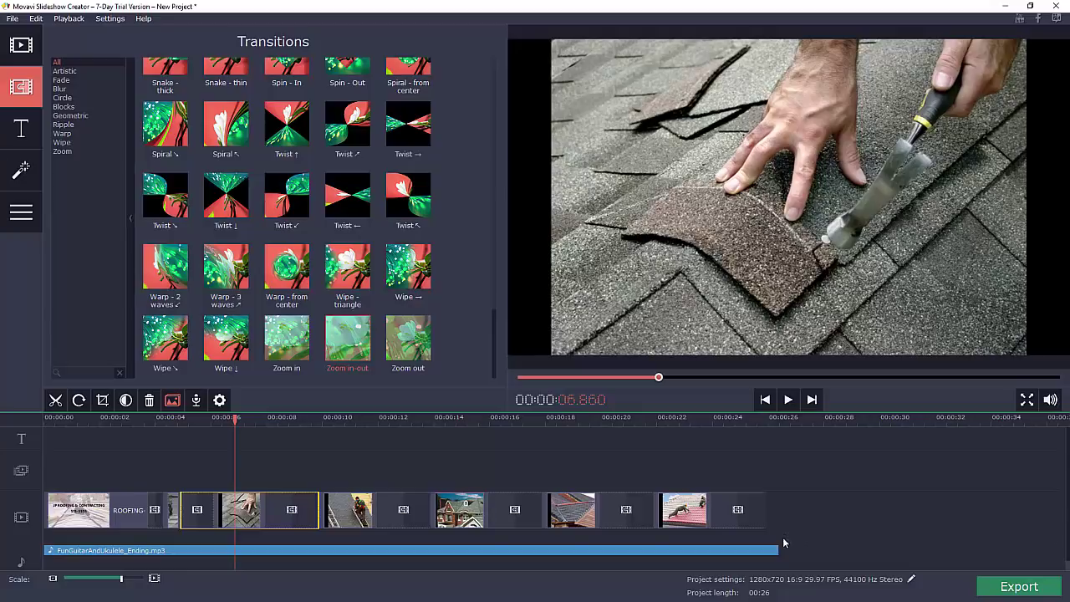
- Trim the end of the FunGuitarAndUkulele_Ending.mp3 music so it finishes with the last photo clip
{"action": "left_click", "coordinate": [775, 551]}
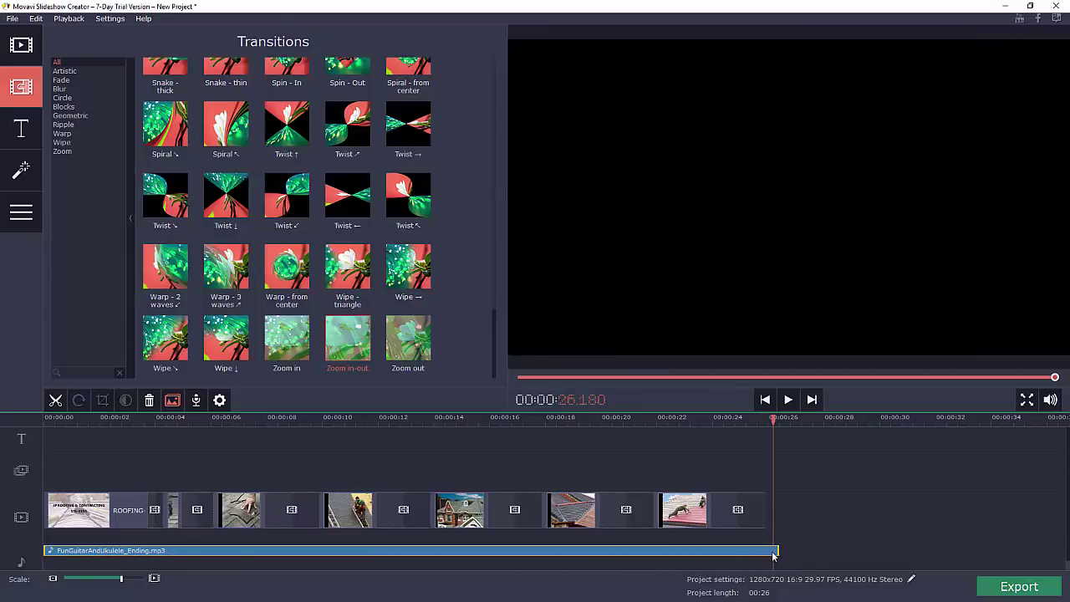
{"action": "left_click_drag", "start_coordinate": [776, 551], "coordinate": [764, 551]}
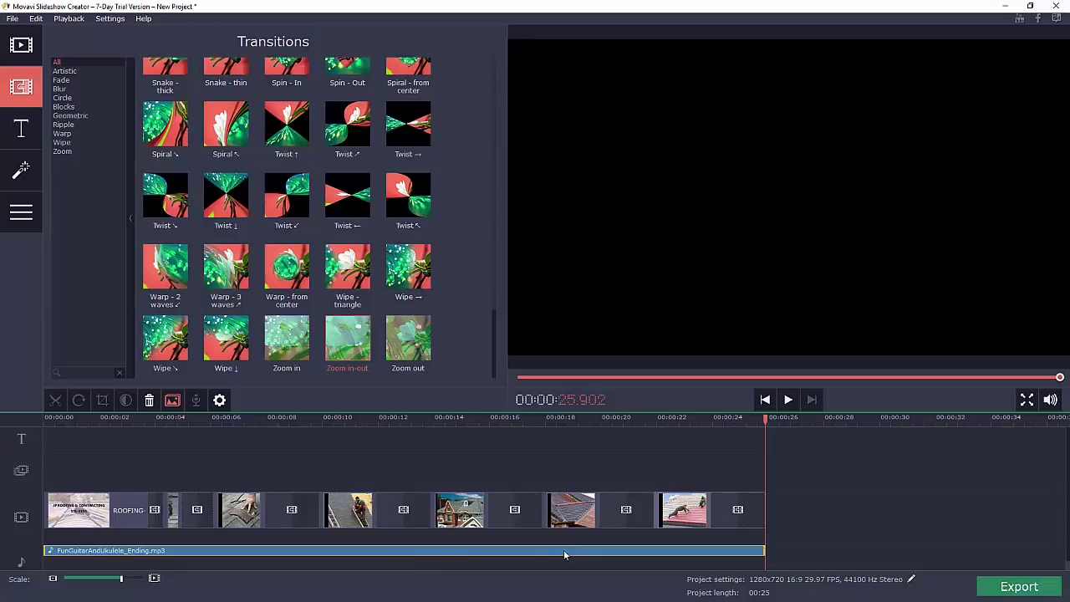
- Check the roofing photo clips on the timeline one by one in the preview
{"action": "left_click", "coordinate": [566, 502]}
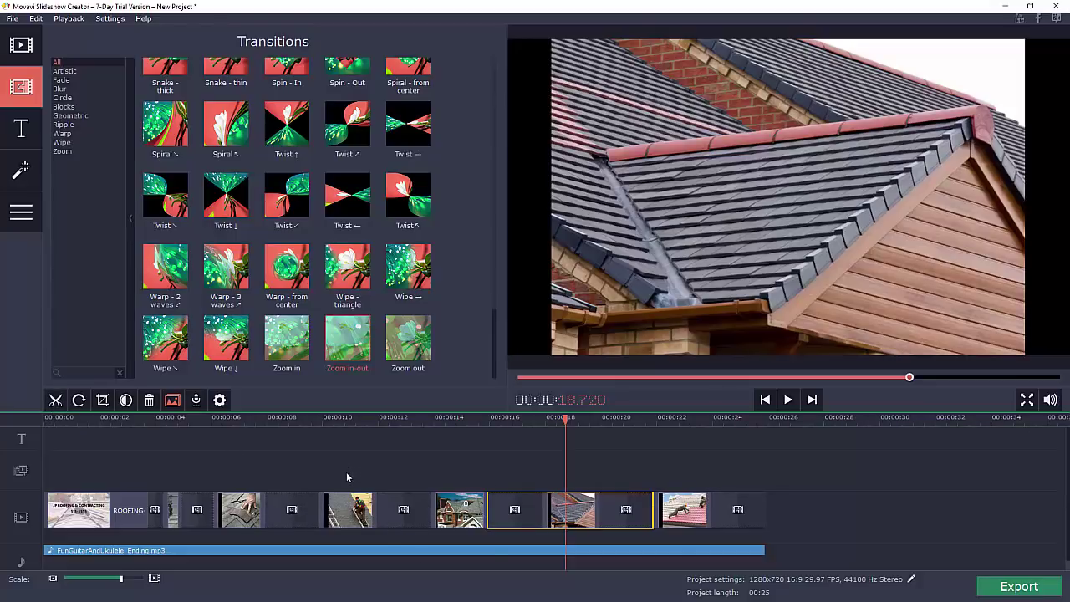
{"action": "left_click", "coordinate": [697, 510]}
{"action": "left_click", "coordinate": [452, 525]}
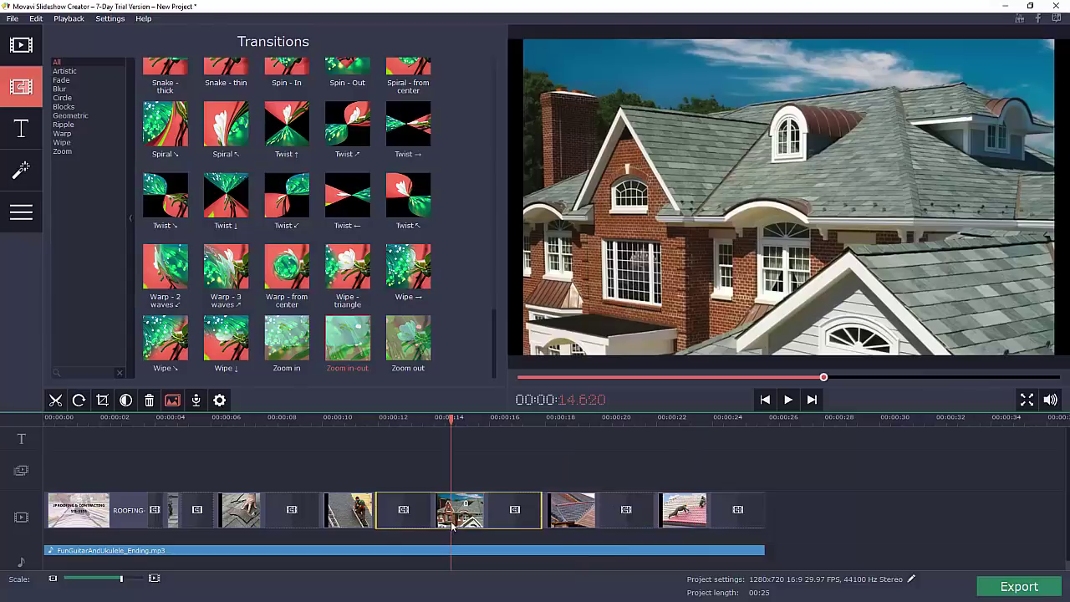
{"action": "left_click", "coordinate": [366, 525]}
{"action": "left_click", "coordinate": [244, 517]}
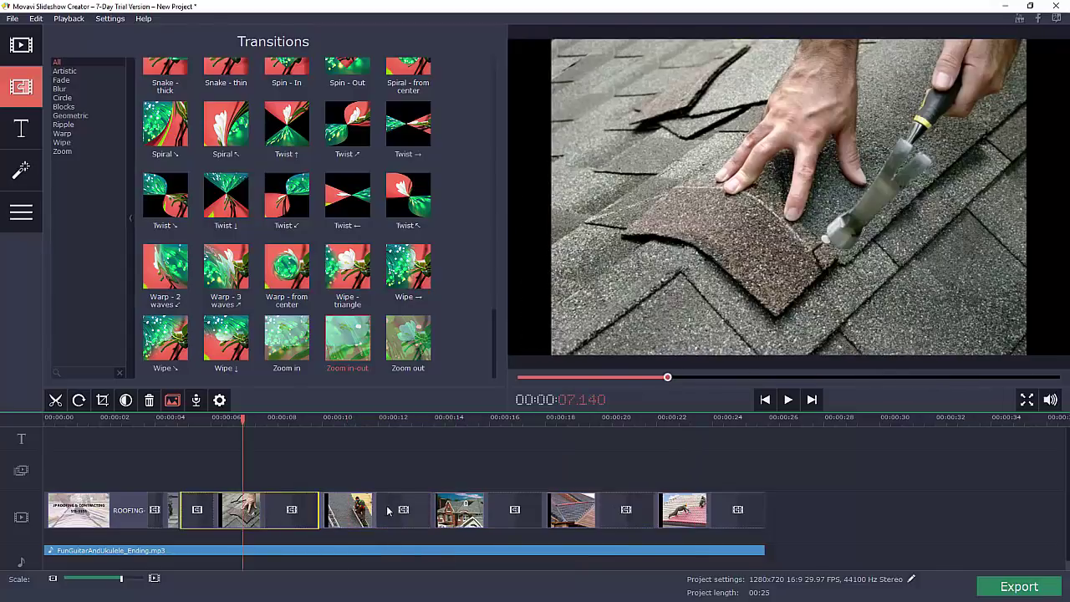
- Play the whole slideshow from the beginning to the end and return the playhead to the start
{"action": "left_click", "coordinate": [329, 451]}
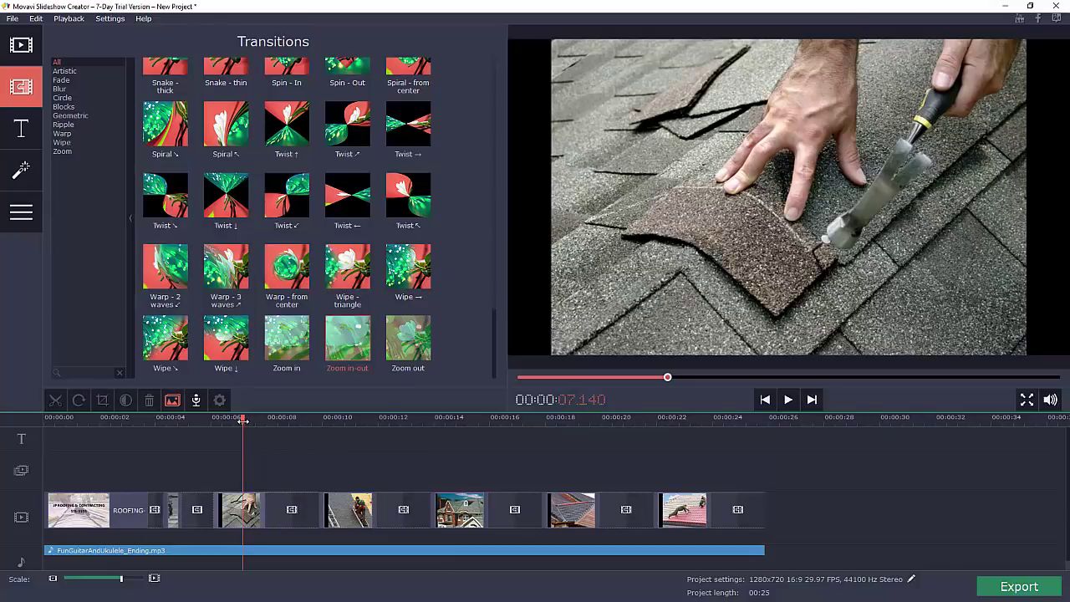
{"action": "left_click_drag", "start_coordinate": [243, 419], "coordinate": [37, 422]}
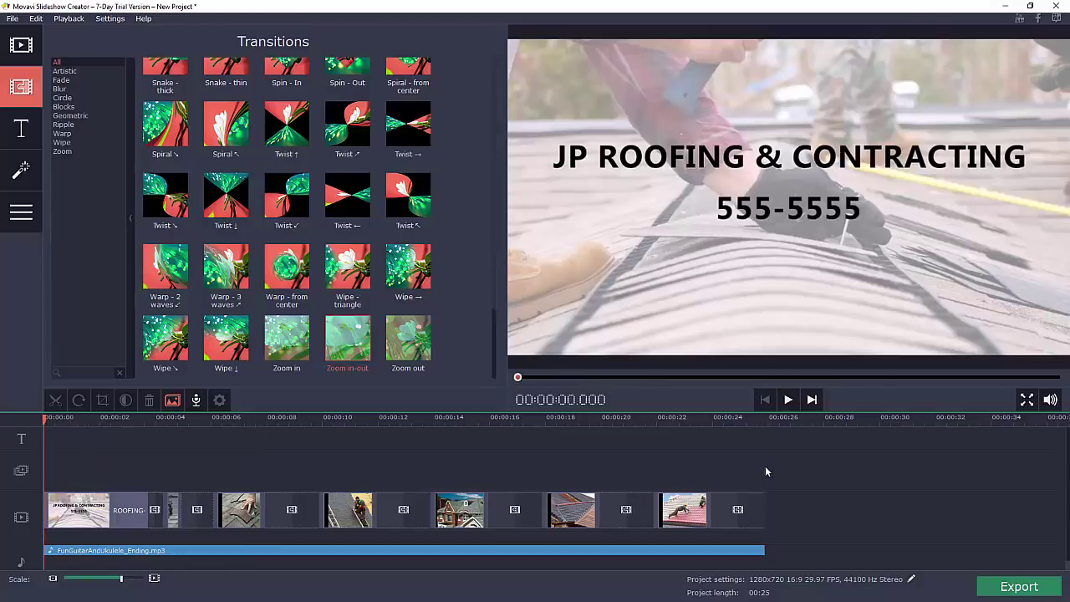
{"action": "left_click", "coordinate": [788, 400]}
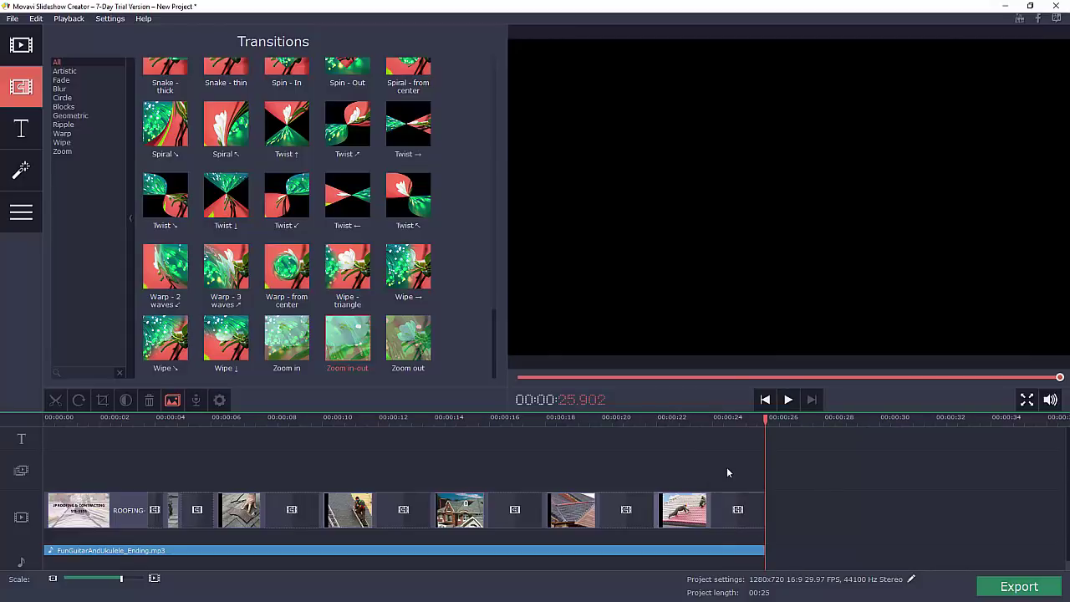
{"action": "left_click", "coordinate": [765, 421]}
{"action": "left_click_drag", "start_coordinate": [737, 420], "coordinate": [46, 420]}
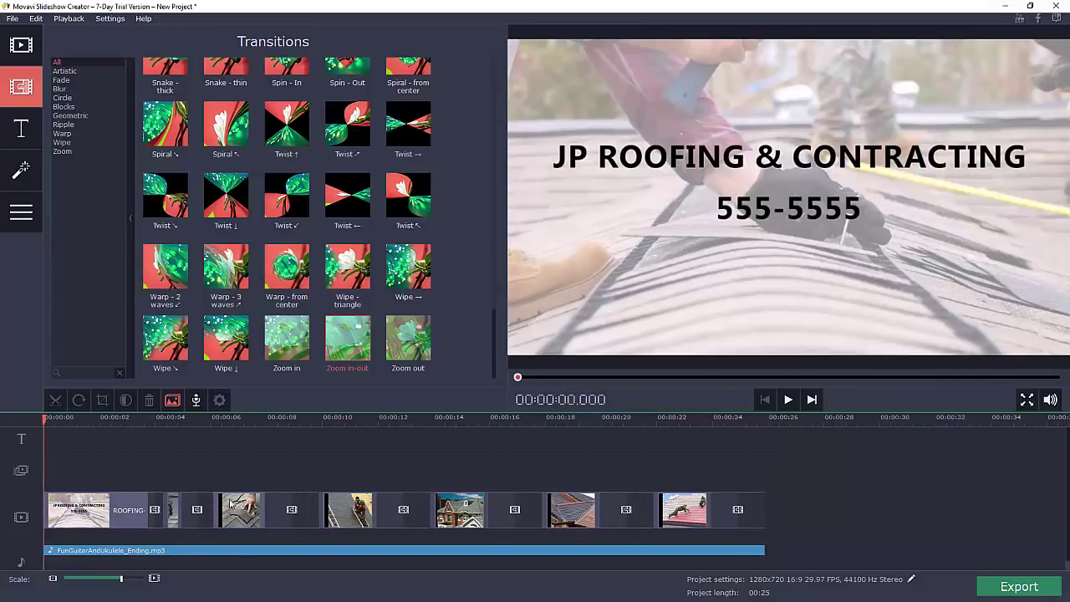
- Look through the clip tools for roofing 1.jpg, the titles, transitions and filters, and the audio recording options
{"action": "left_click", "coordinate": [243, 510]}
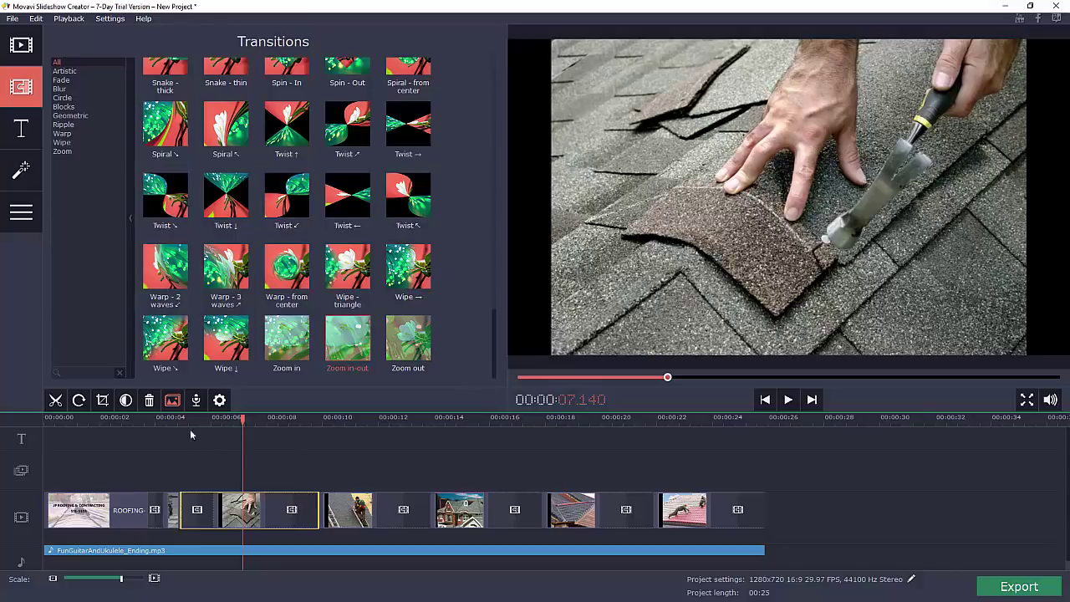
{"action": "left_click", "coordinate": [236, 506]}
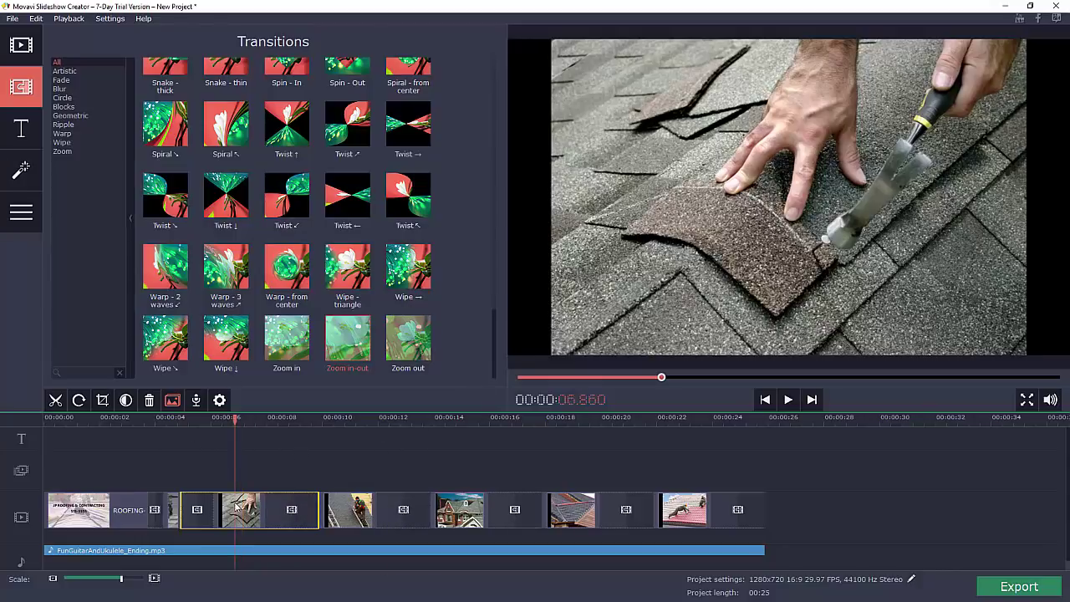
{"action": "double_click", "coordinate": [238, 506]}
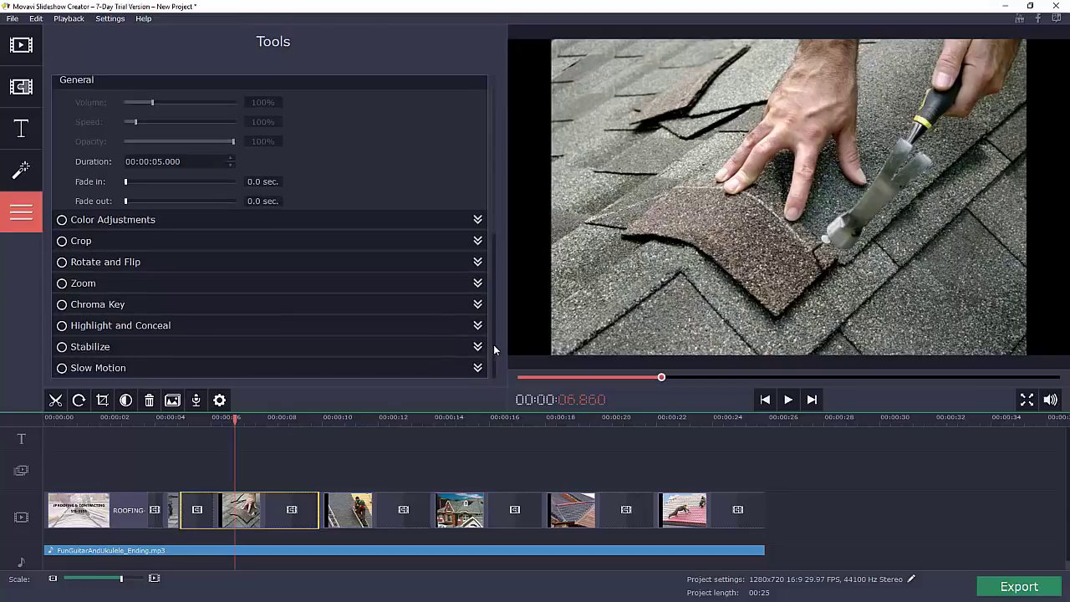
{"action": "left_click", "coordinate": [21, 130]}
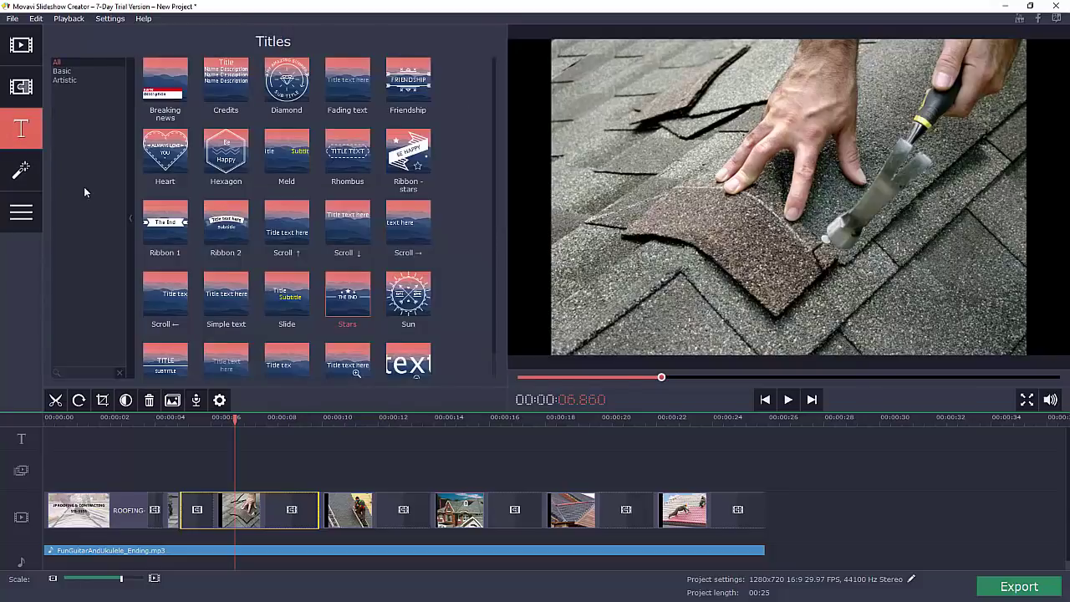
{"action": "left_click", "coordinate": [20, 86]}
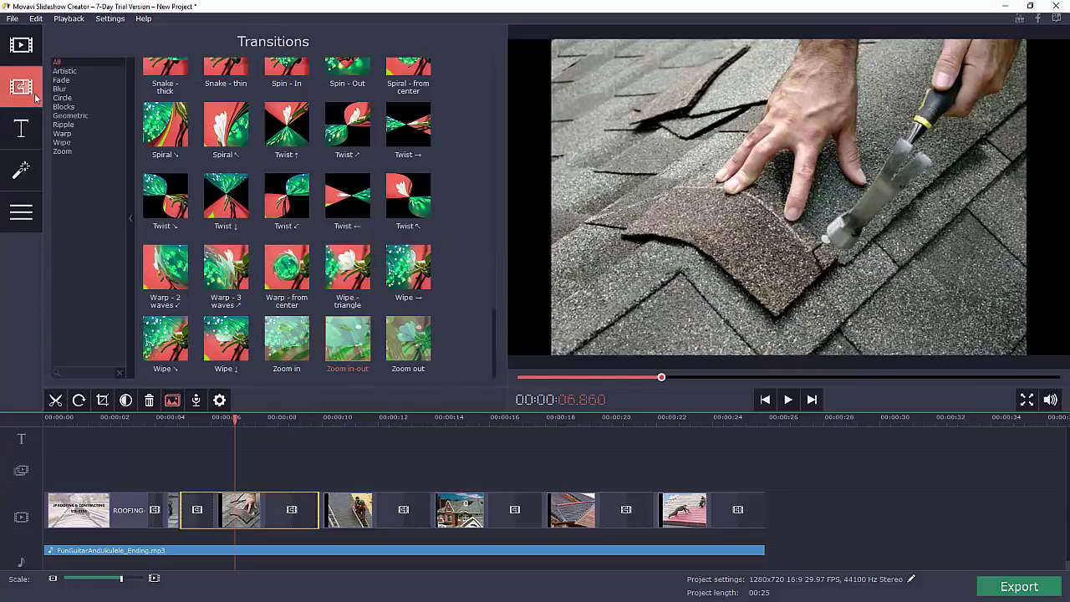
{"action": "left_click", "coordinate": [21, 170]}
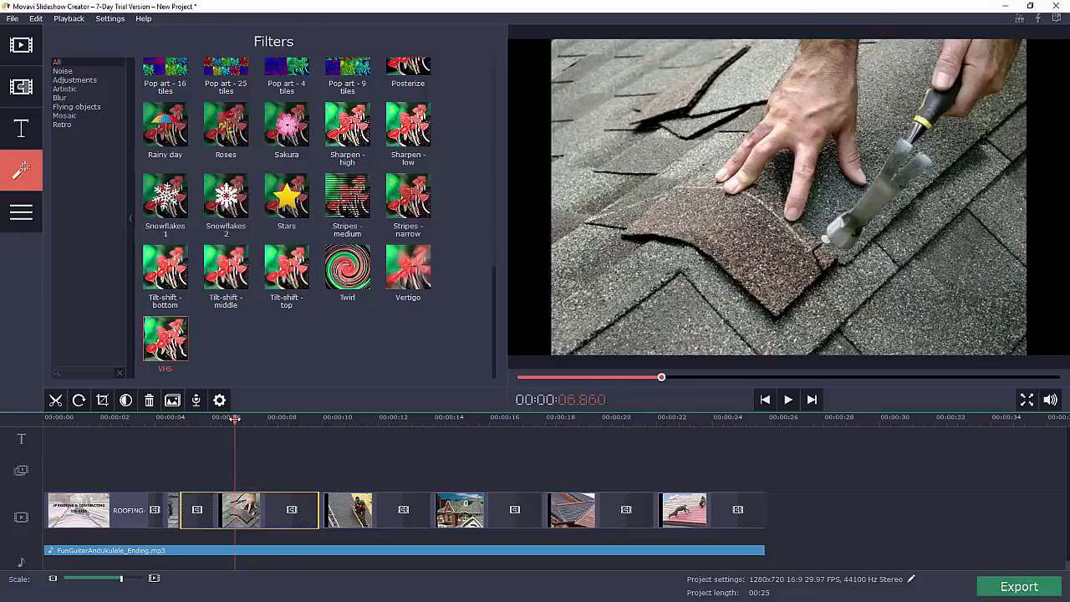
{"action": "left_click", "coordinate": [195, 400]}
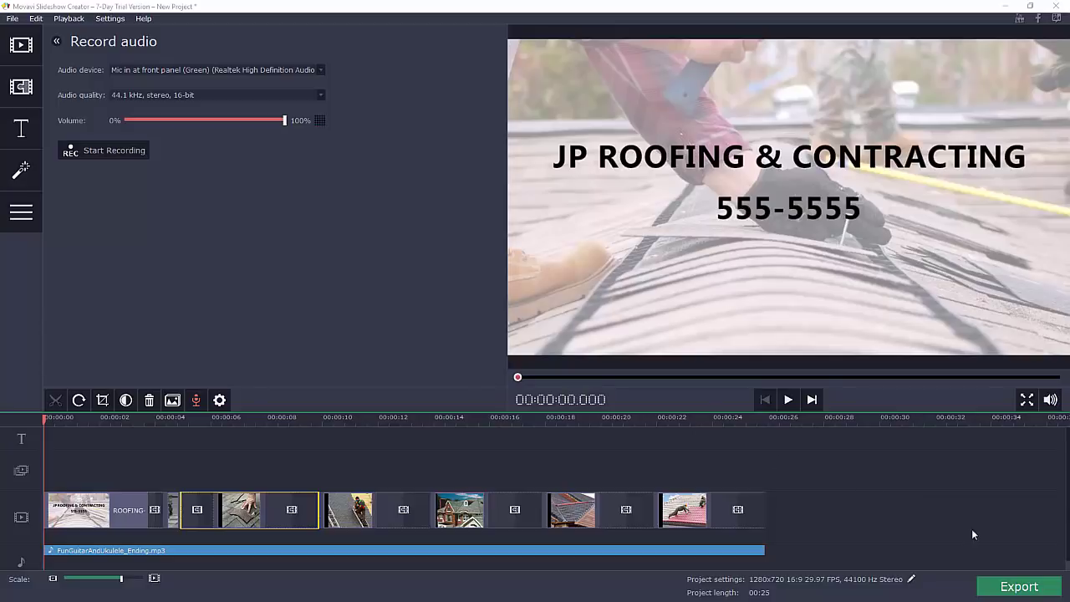
- Open the export settings in trial mode and look through the available video formats
{"action": "left_click", "coordinate": [1015, 583]}
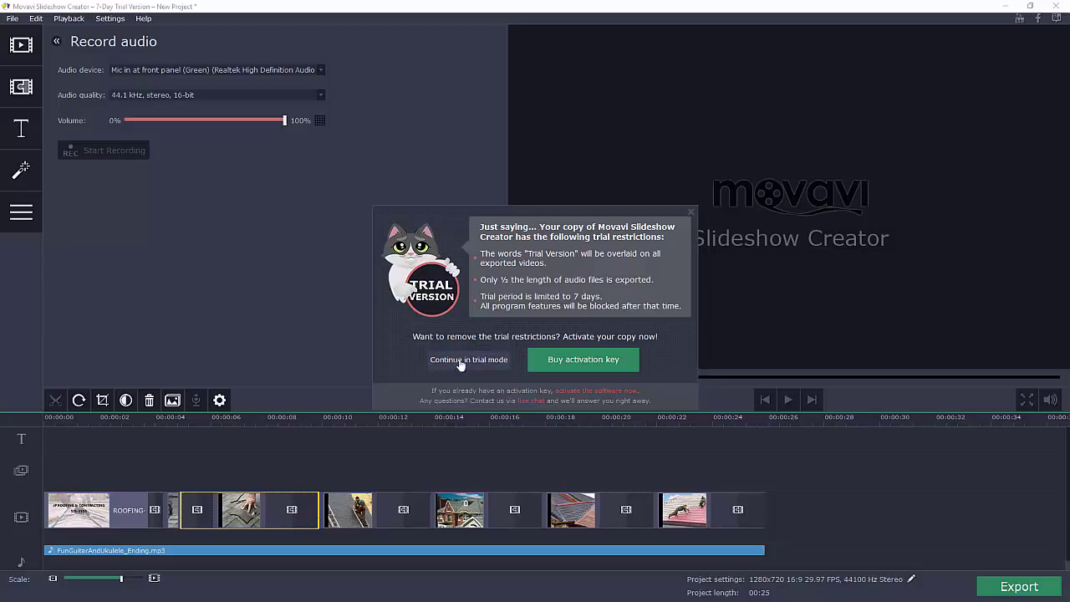
{"action": "left_click", "coordinate": [485, 360]}
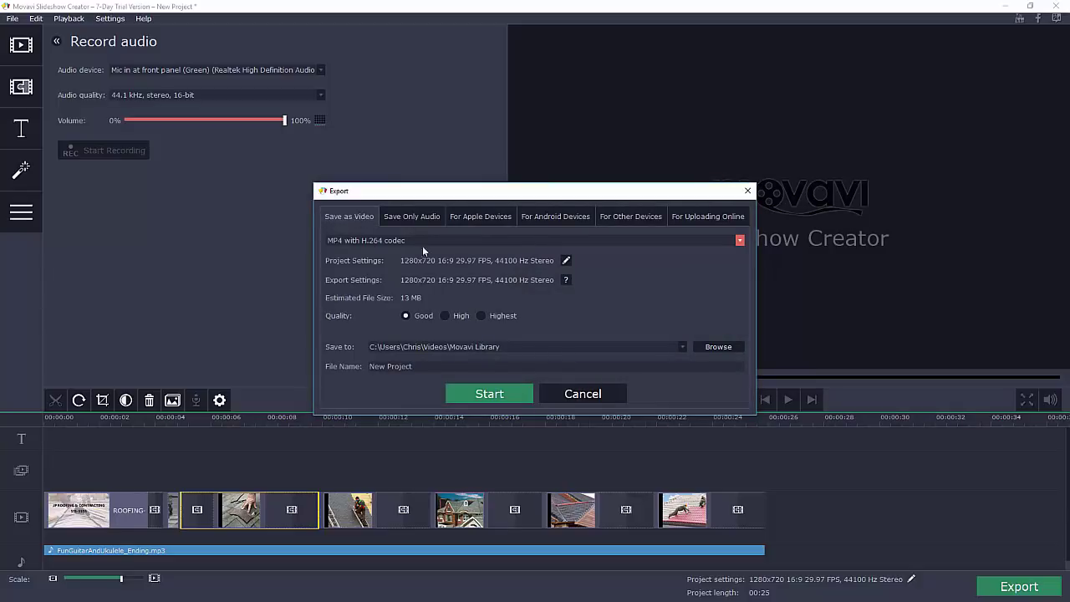
{"action": "left_click", "coordinate": [739, 241]}
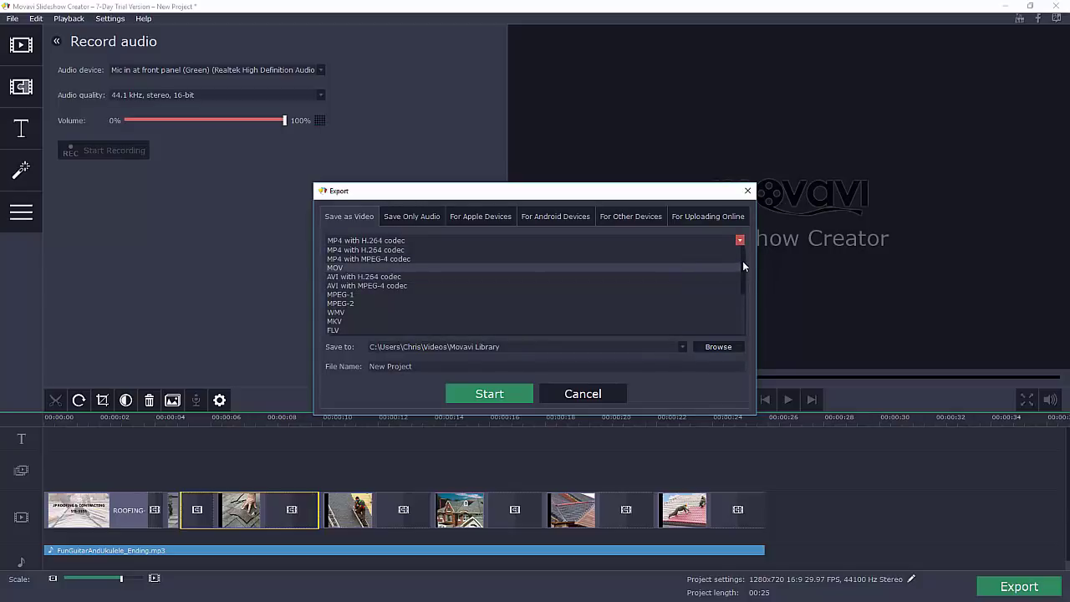
{"action": "left_click_drag", "start_coordinate": [742, 263], "coordinate": [740, 301]}
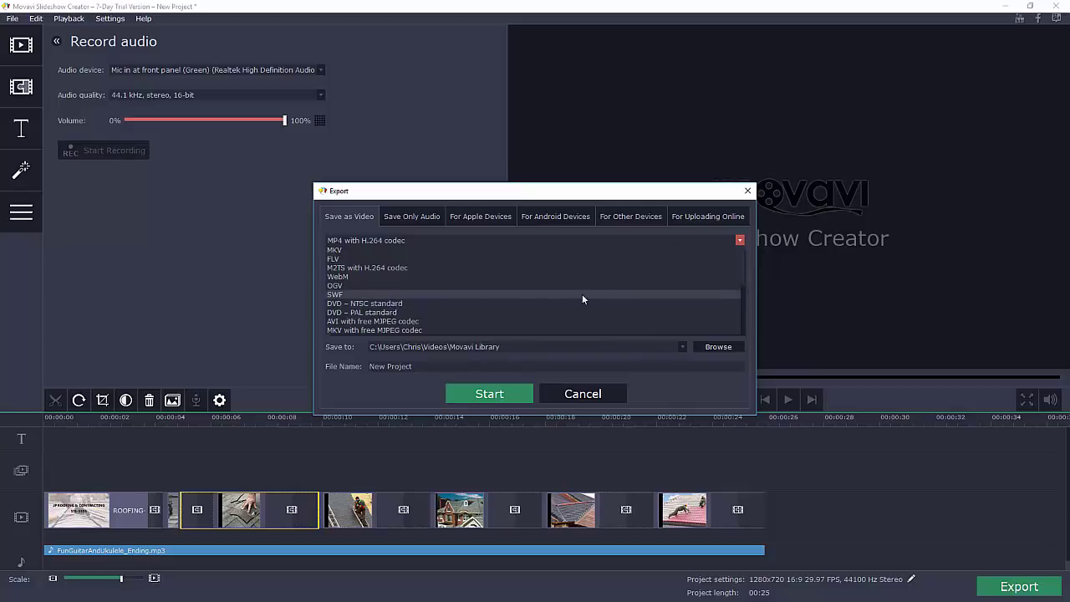
{"action": "scroll", "coordinate": [502, 305], "scroll_direction": "up", "scroll_amount": 3}
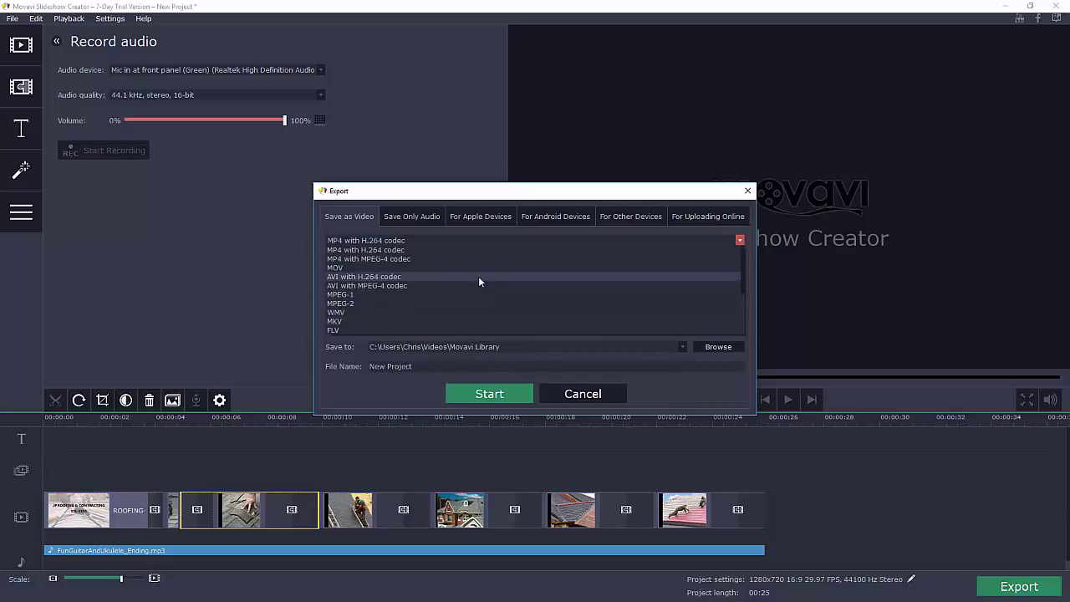
- Examine the export presets for audio only, Apple, Android and other devices, and online uploading, and close the export settings without exporting
{"action": "left_click", "coordinate": [425, 216]}
{"action": "left_click", "coordinate": [426, 214]}
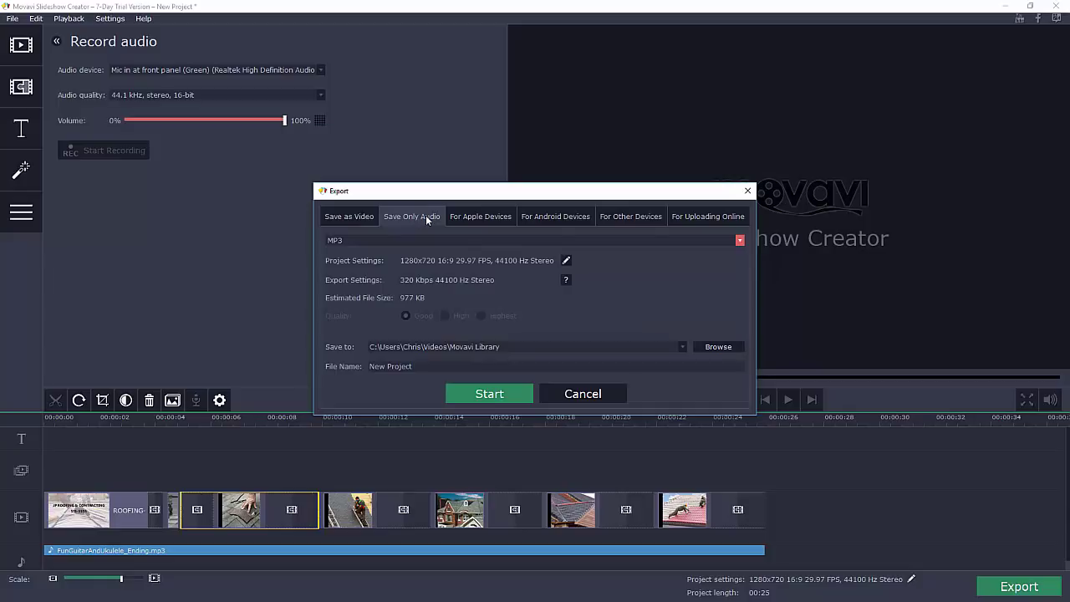
{"action": "left_click", "coordinate": [479, 216]}
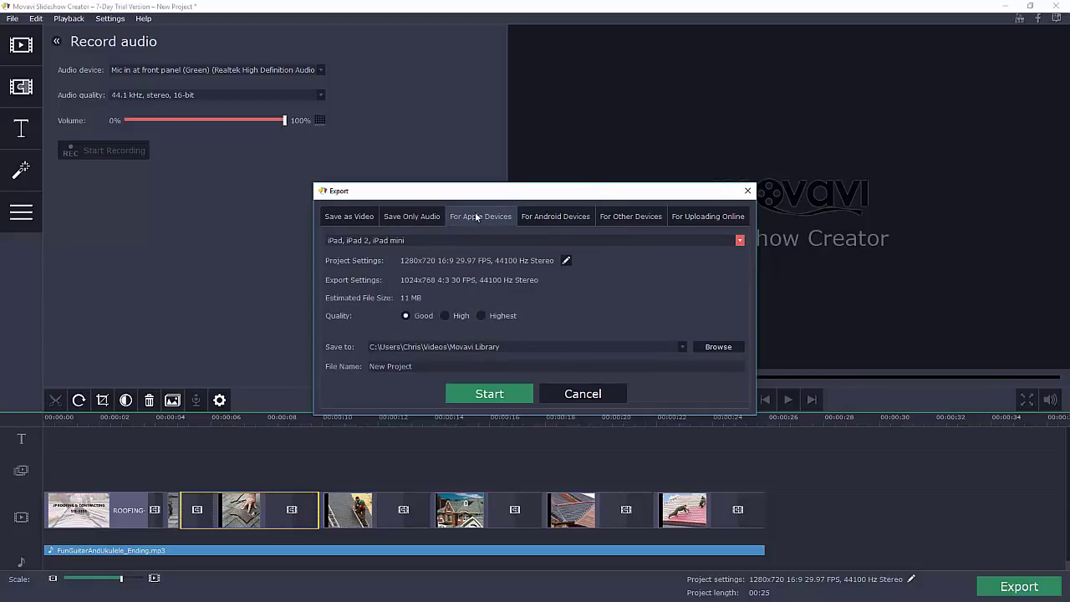
{"action": "left_click", "coordinate": [552, 217]}
{"action": "left_click", "coordinate": [617, 216]}
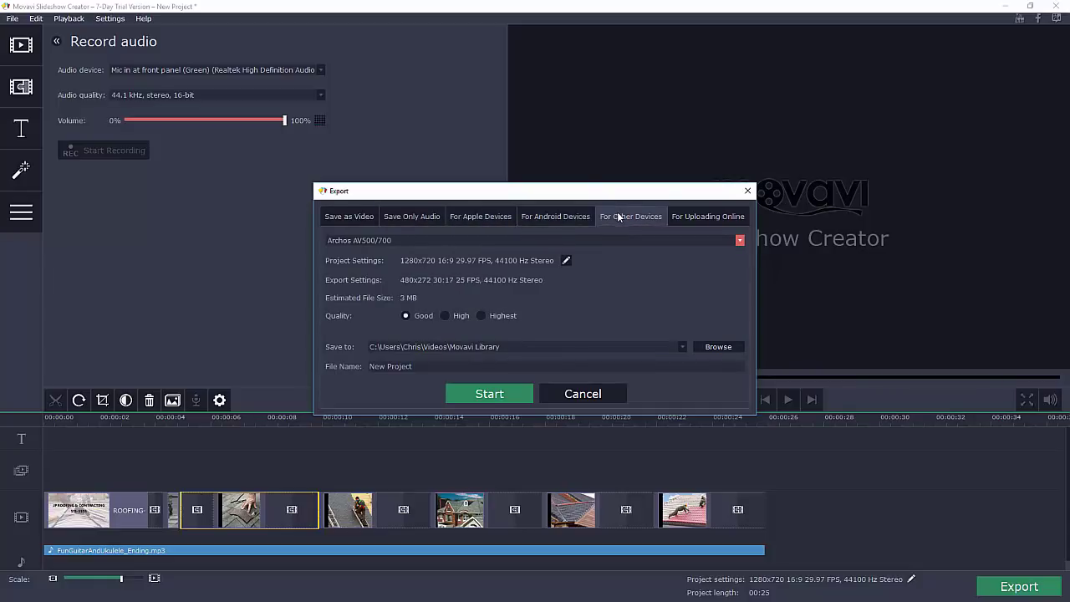
{"action": "left_click", "coordinate": [737, 240]}
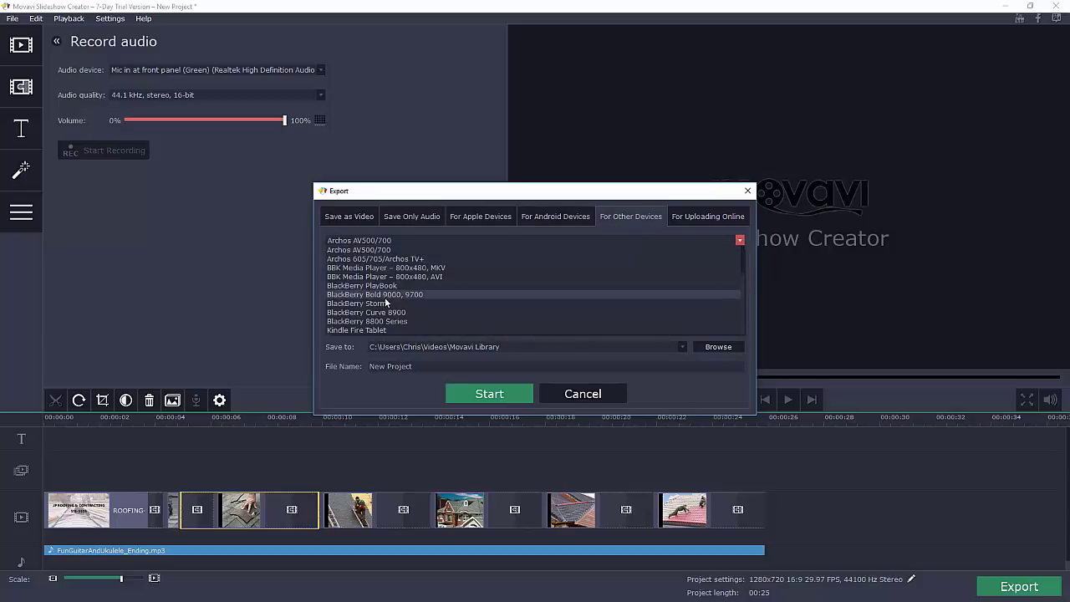
{"action": "scroll", "coordinate": [375, 312], "scroll_direction": "down", "scroll_amount": 5}
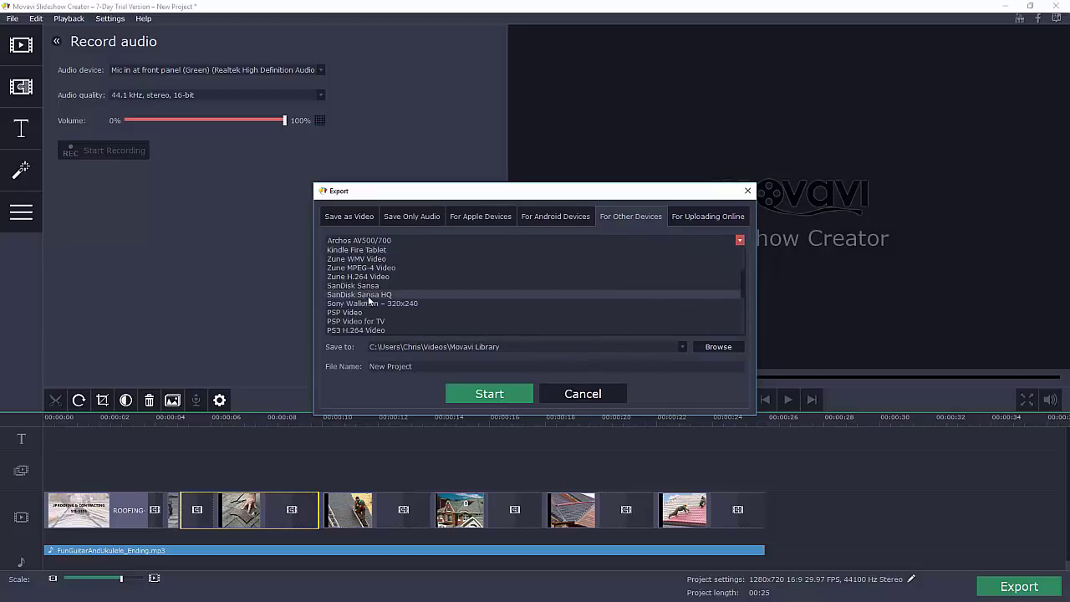
{"action": "scroll", "coordinate": [581, 294], "scroll_direction": "up", "scroll_amount": 6}
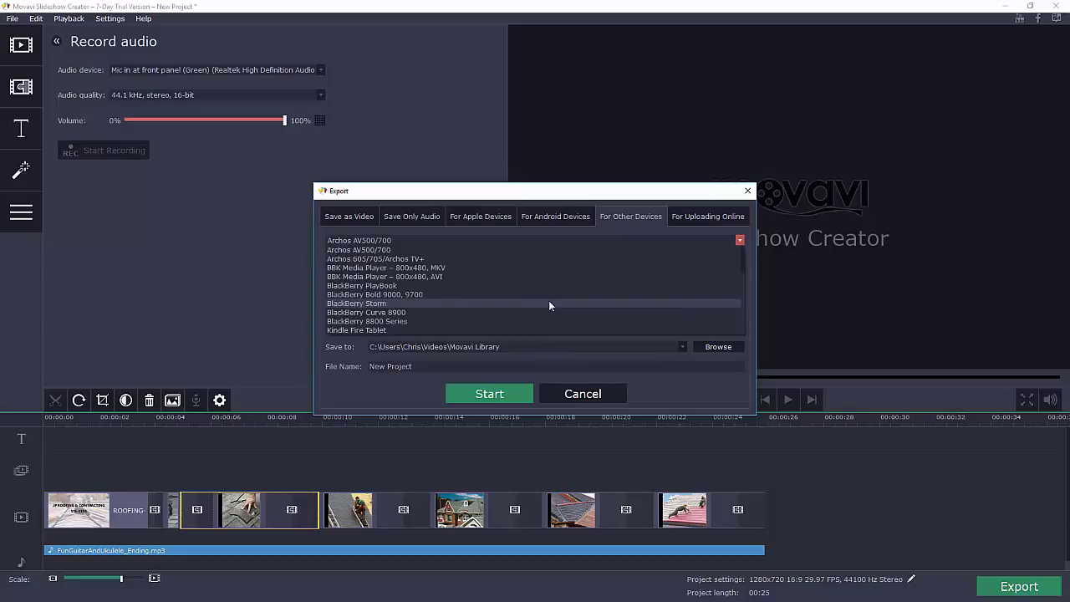
{"action": "left_click", "coordinate": [689, 216]}
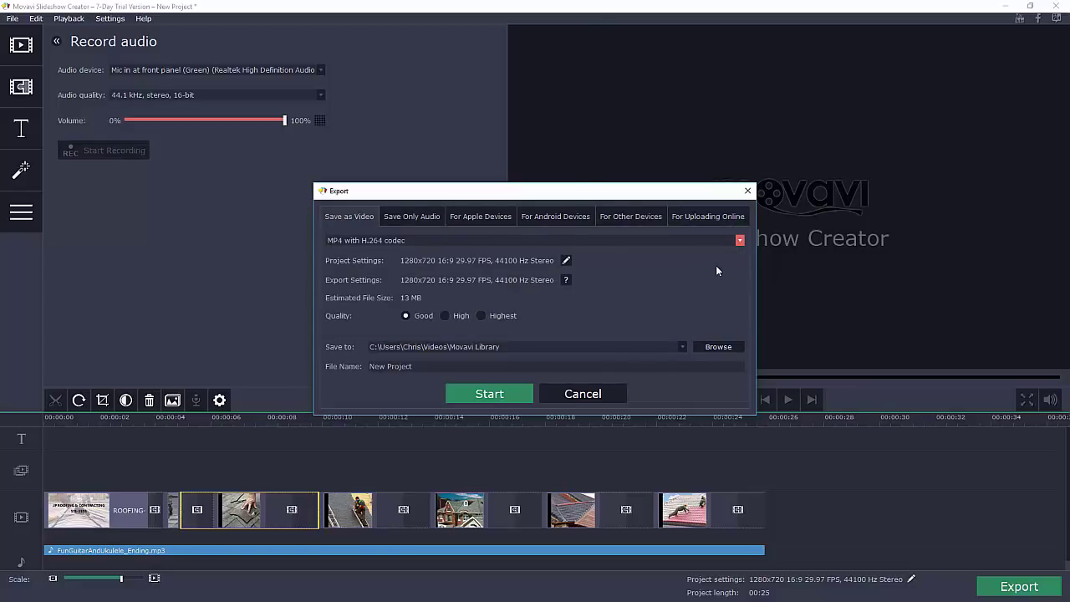
{"action": "left_click", "coordinate": [720, 222]}
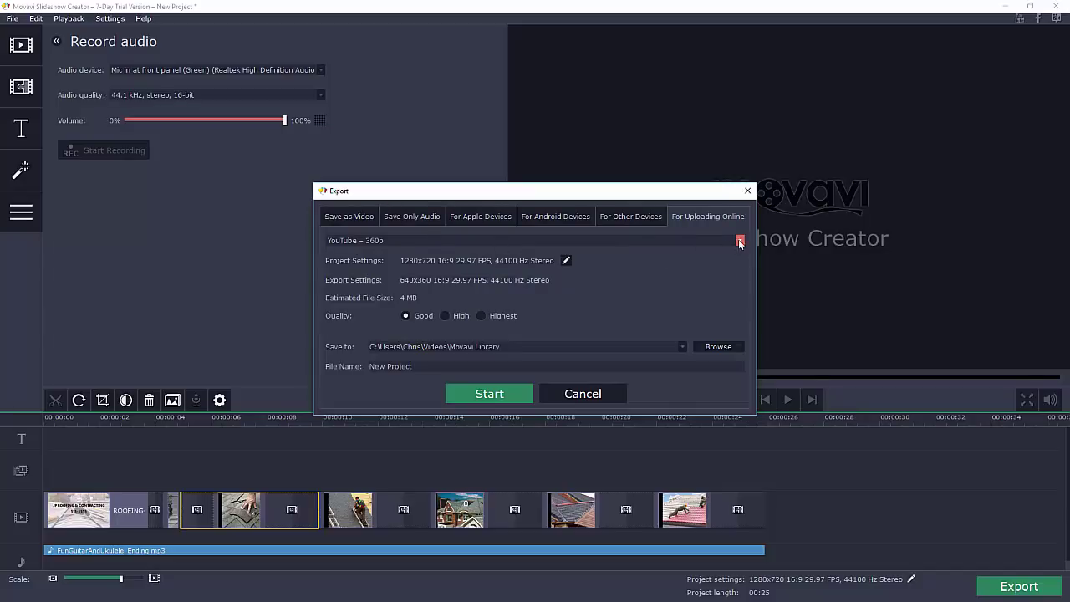
{"action": "left_click", "coordinate": [739, 241]}
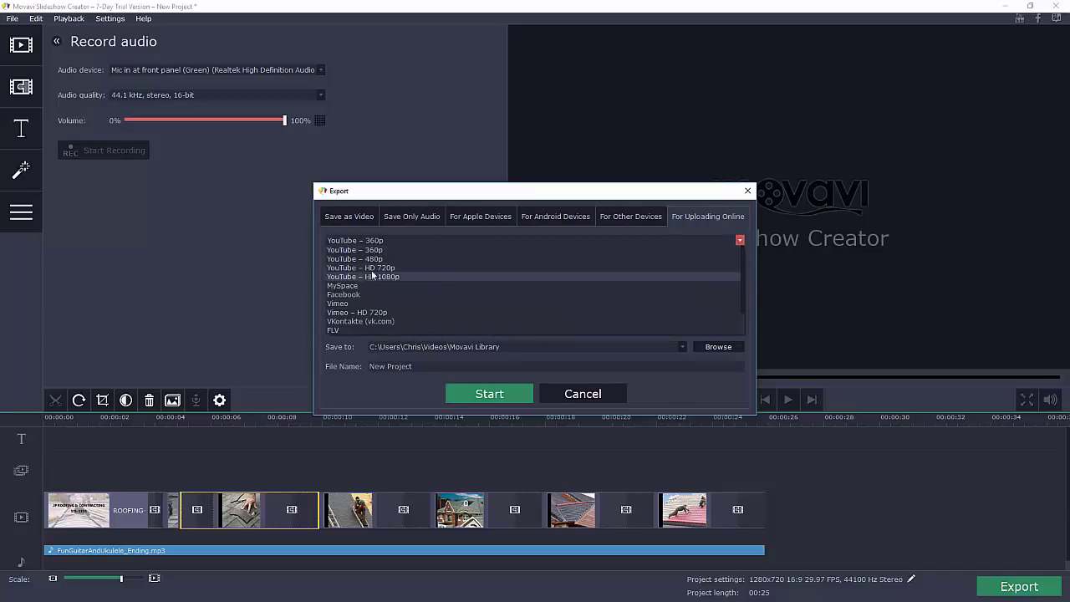
{"action": "left_click", "coordinate": [594, 393]}
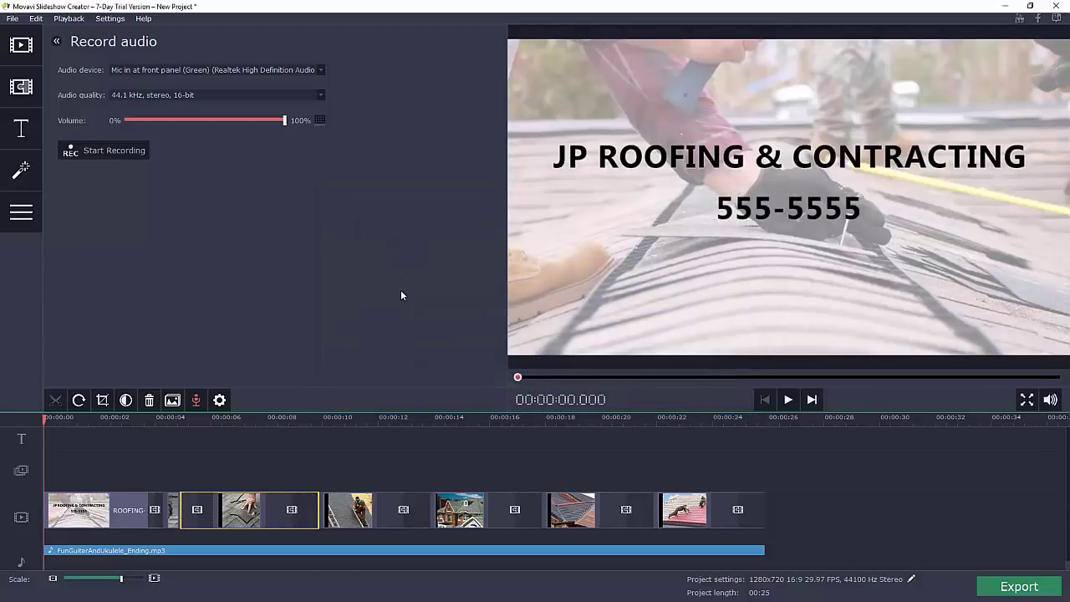